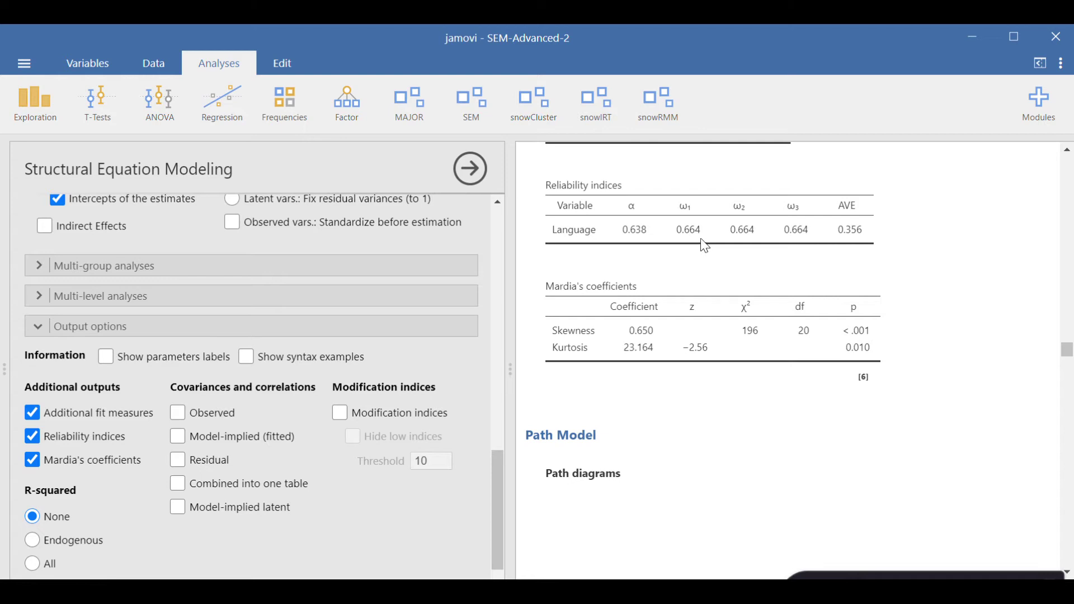
Show standardized betas instead of coefficients on the paths of the Language model's path diagram
{"action": "scroll", "coordinate": [721, 302], "scroll_direction": "down", "scroll_amount": 3}
{"action": "scroll", "coordinate": [722, 302], "scroll_direction": "down", "scroll_amount": 4}
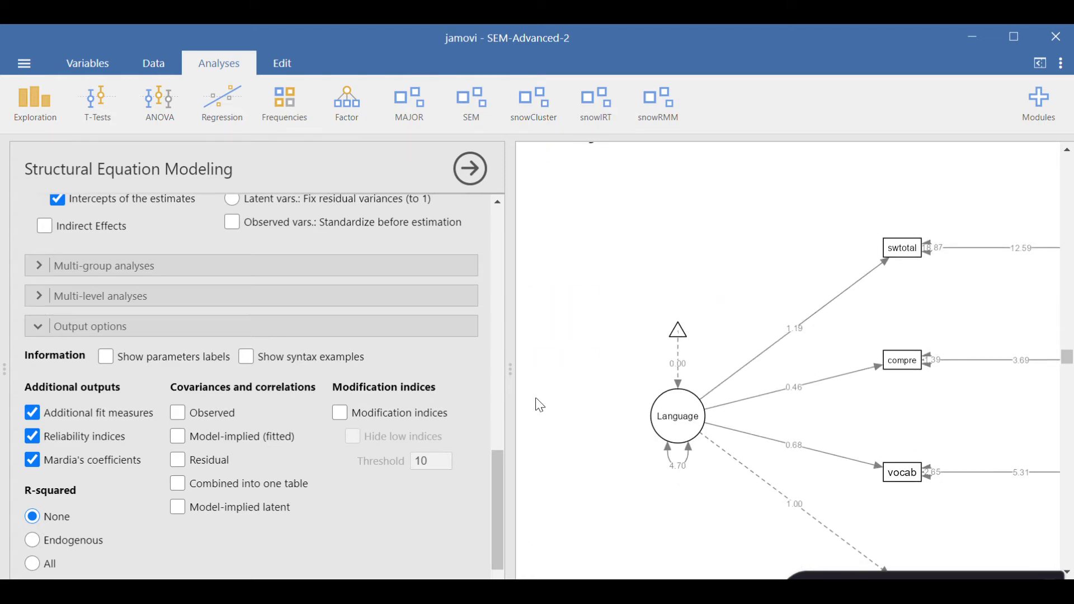
{"action": "scroll", "coordinate": [270, 394], "scroll_direction": "down", "scroll_amount": 1}
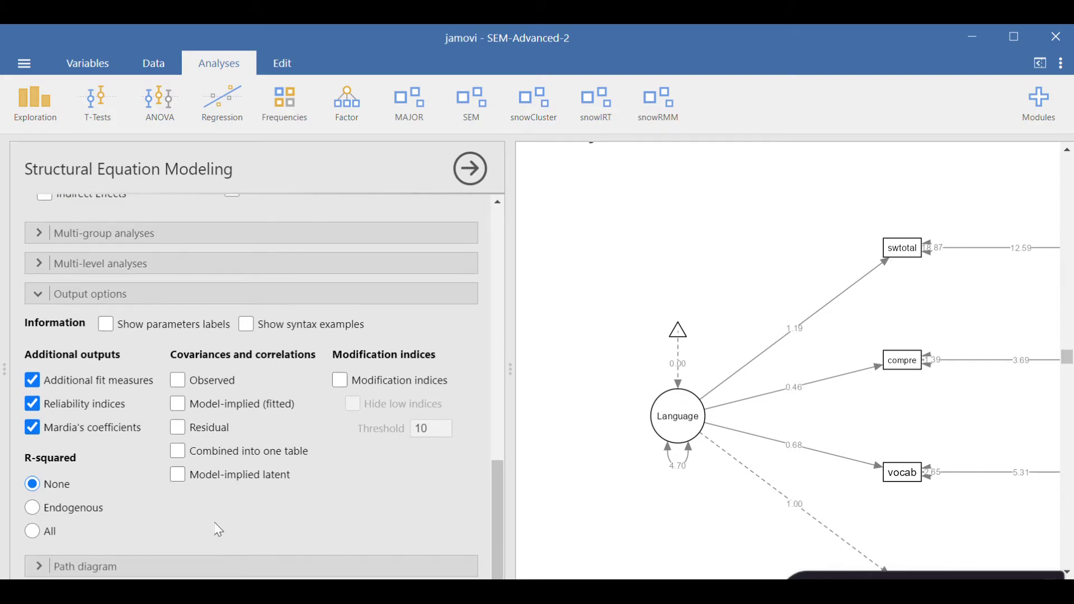
{"action": "left_click", "coordinate": [128, 292]}
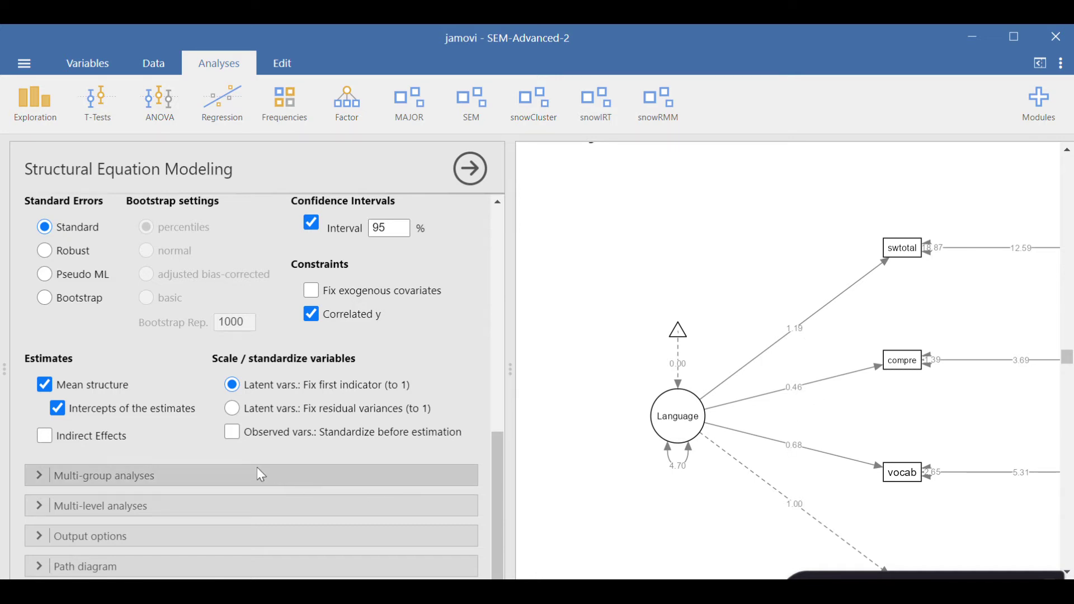
{"action": "left_click", "coordinate": [157, 534]}
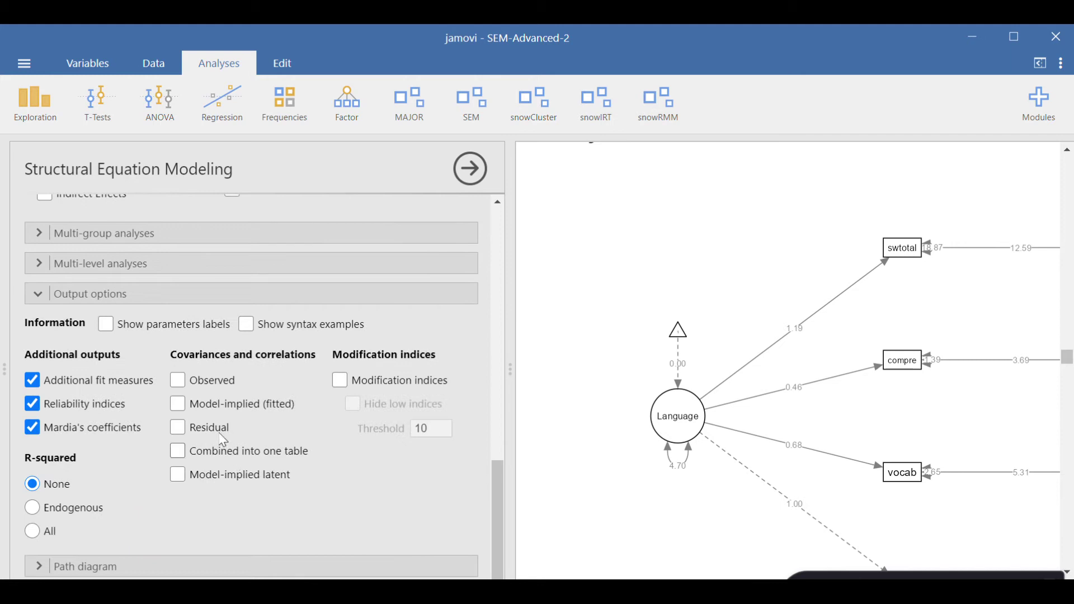
{"action": "left_click", "coordinate": [129, 295]}
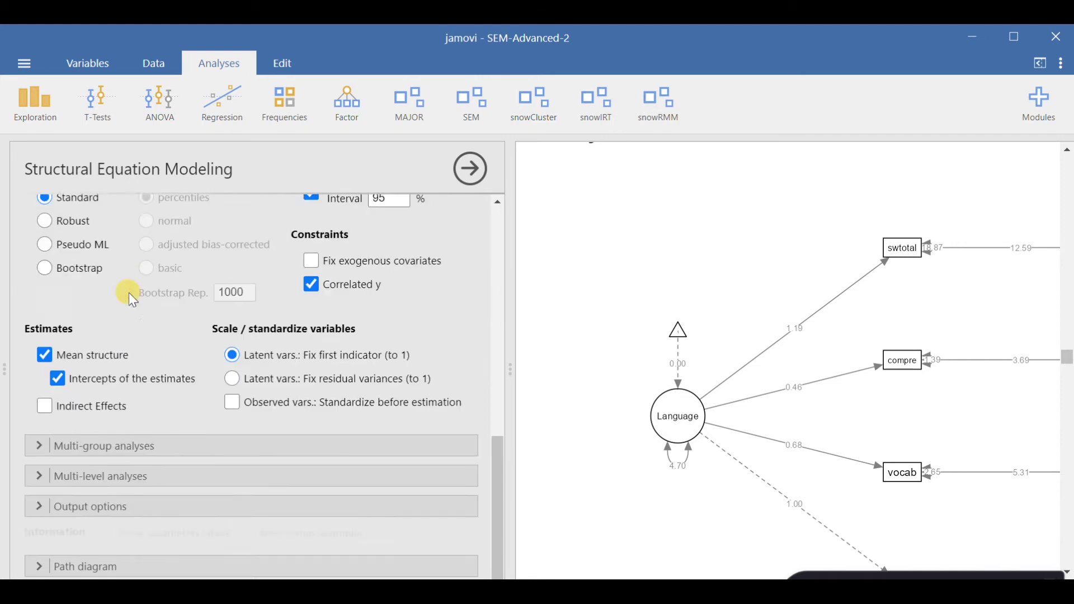
{"action": "left_click", "coordinate": [136, 565]}
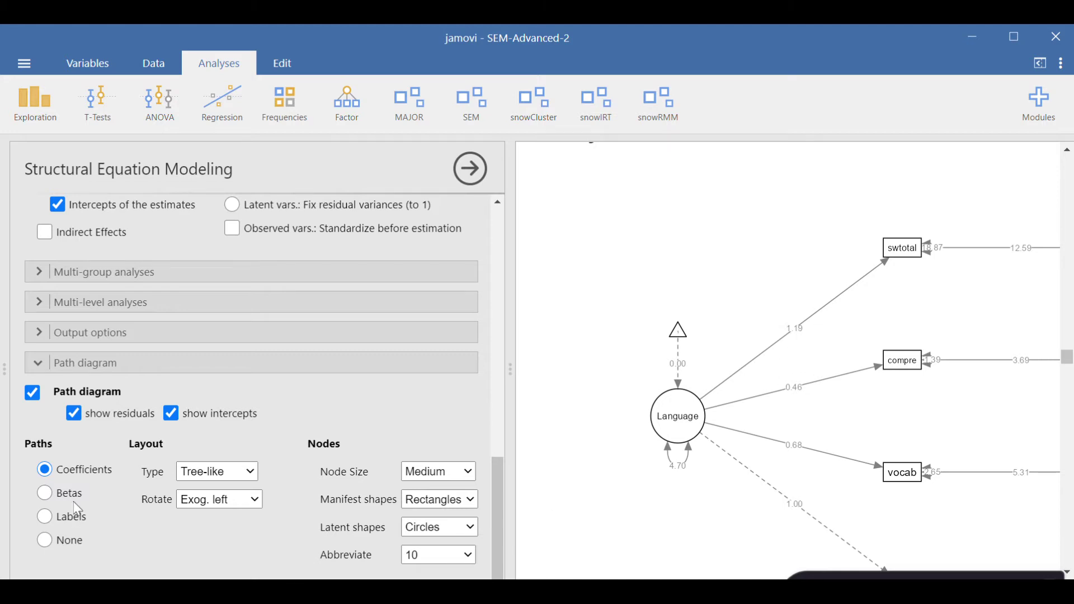
{"action": "left_click", "coordinate": [46, 494]}
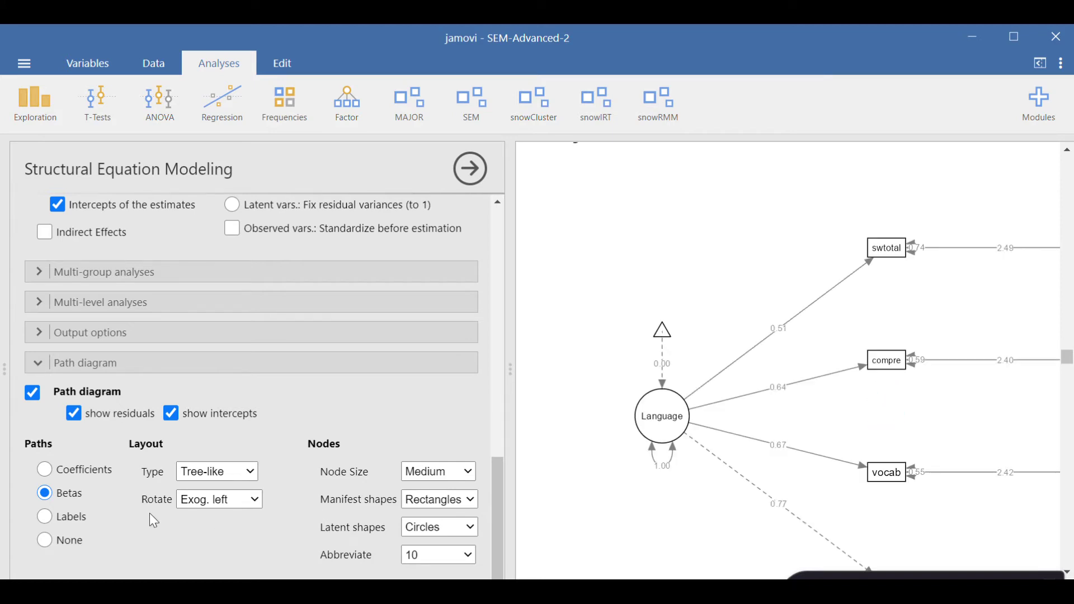
Examine the standardized loadings in the Language path diagram and the AVE in the reliability indices table
{"action": "scroll", "coordinate": [822, 403], "scroll_direction": "right", "scroll_amount": 3}
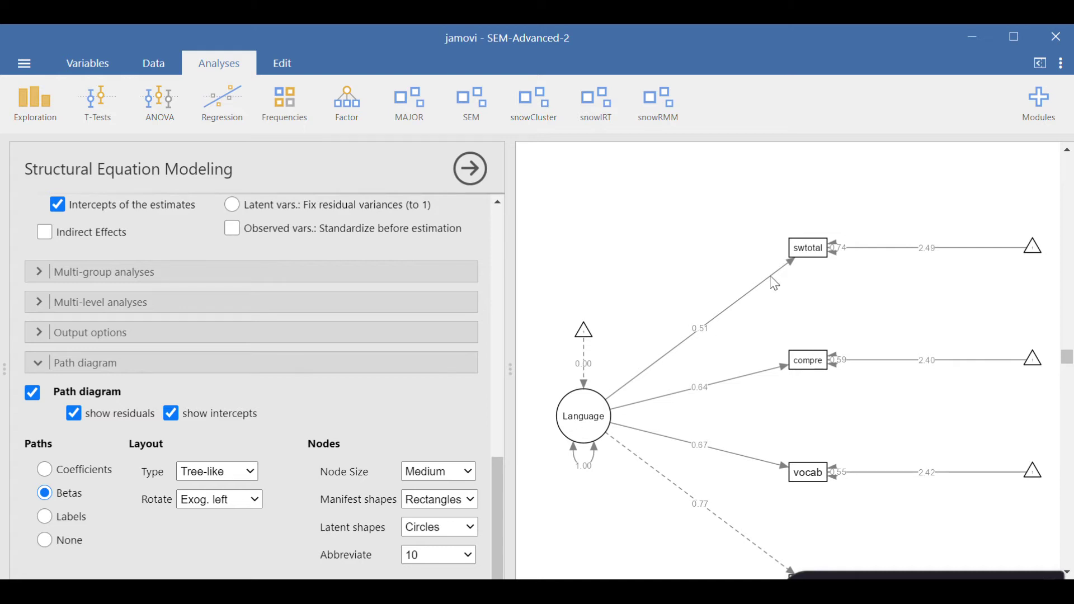
{"action": "scroll", "coordinate": [827, 269], "scroll_direction": "down", "scroll_amount": 3}
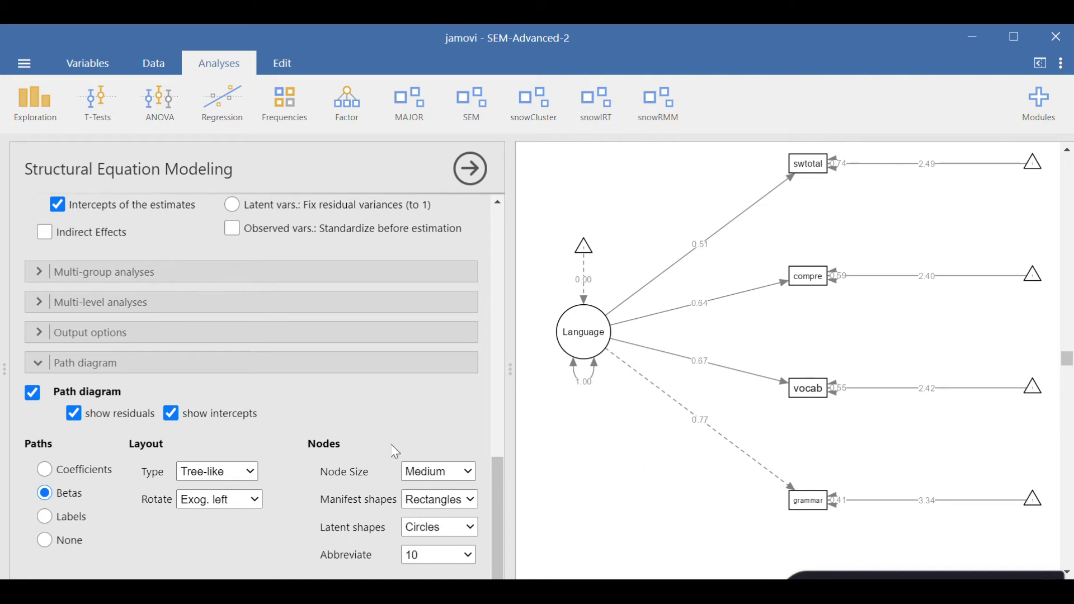
{"action": "scroll", "coordinate": [689, 400], "scroll_direction": "up", "scroll_amount": 5}
{"action": "scroll", "coordinate": [723, 394], "scroll_direction": "up", "scroll_amount": 1}
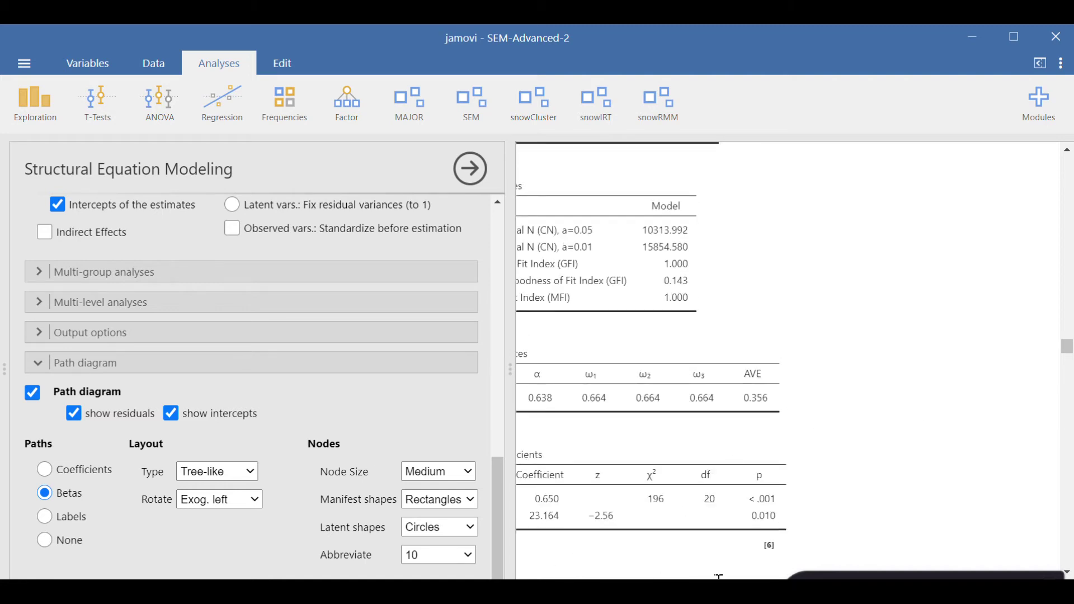
{"action": "scroll", "coordinate": [719, 576], "scroll_direction": "left", "scroll_amount": 4}
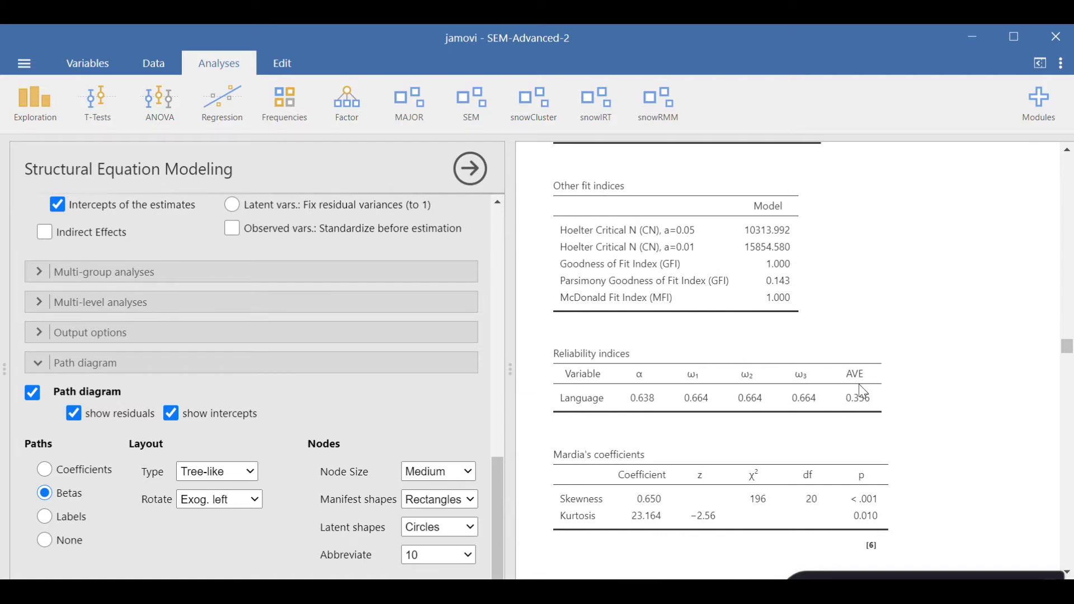
{"action": "scroll", "coordinate": [855, 386], "scroll_direction": "down", "scroll_amount": 3}
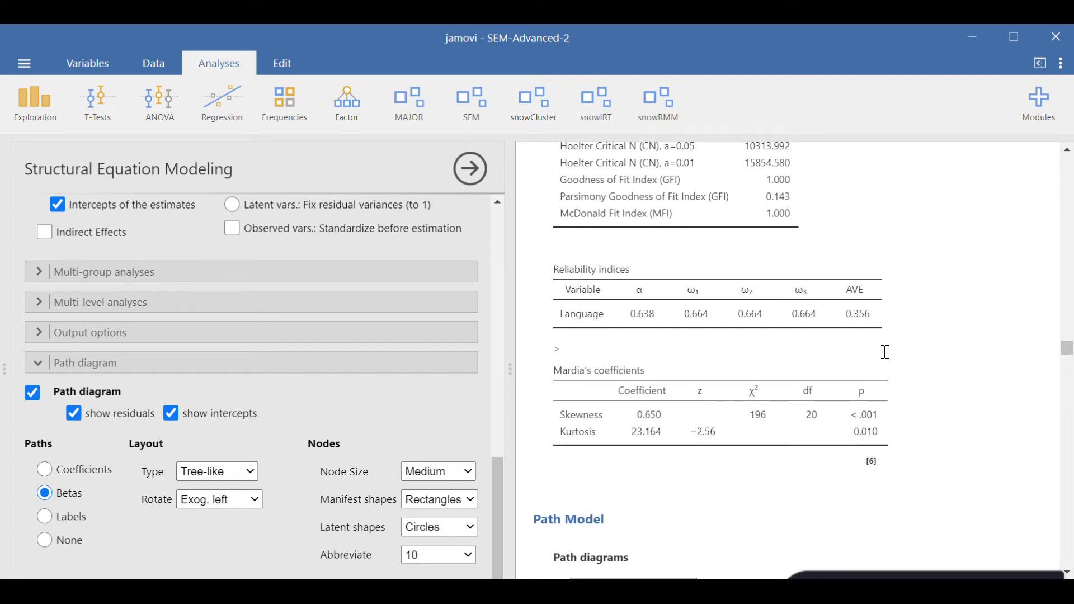
{"action": "scroll", "coordinate": [885, 352], "scroll_direction": "down", "scroll_amount": 3}
Switch to the Excel sheet with the AVE calculation, checking the Language AVE in jamovi's reliability indices for comparison
{"action": "key", "text": "alt+Tab"}
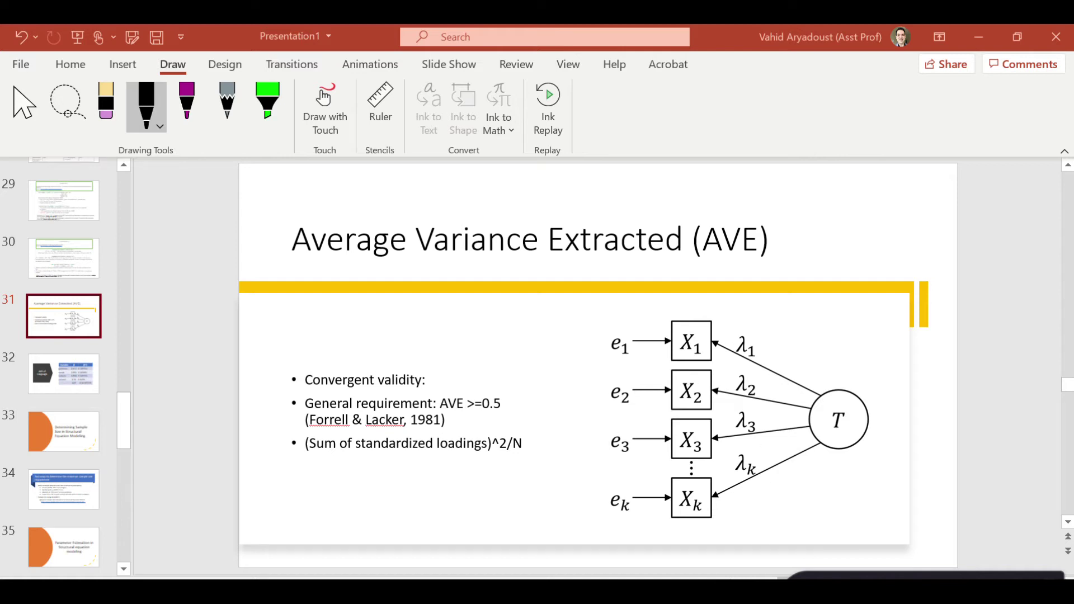
{"action": "key", "text": "alt+Tab"}
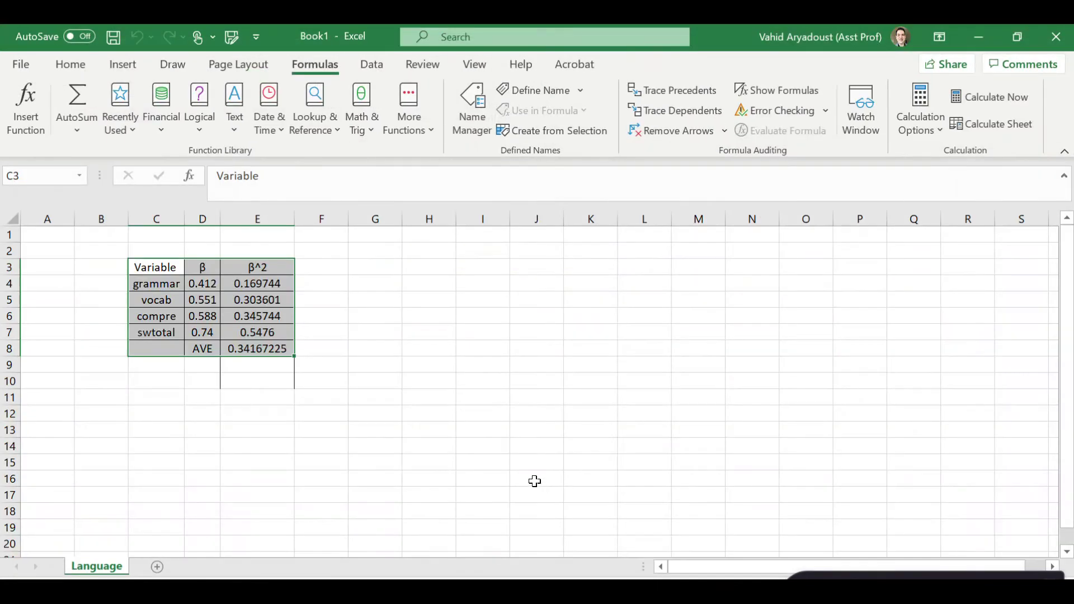
{"action": "left_click", "coordinate": [426, 319]}
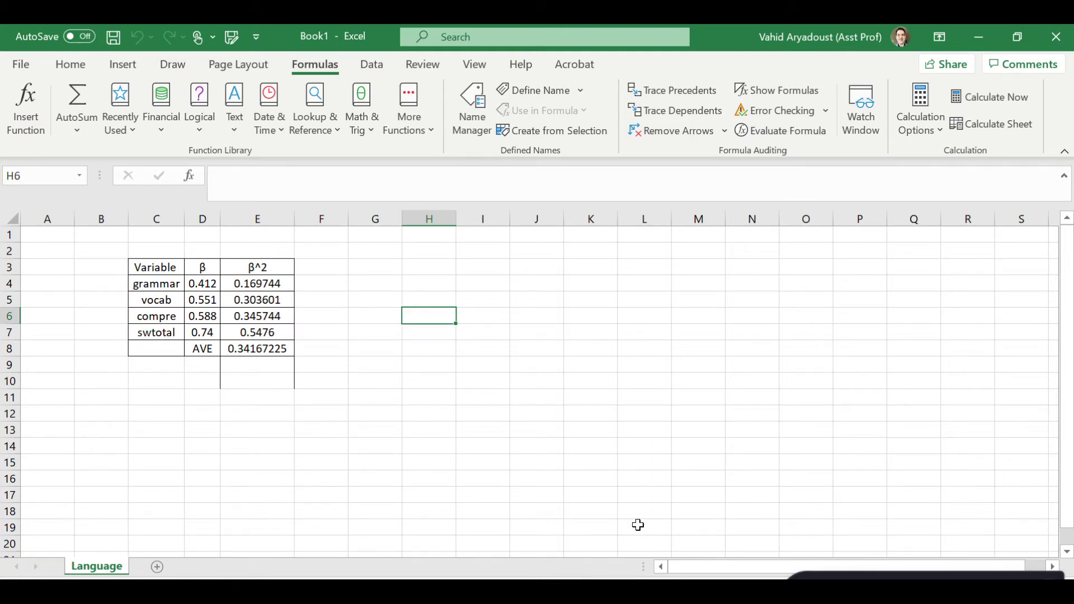
{"action": "key", "text": "alt+Tab"}
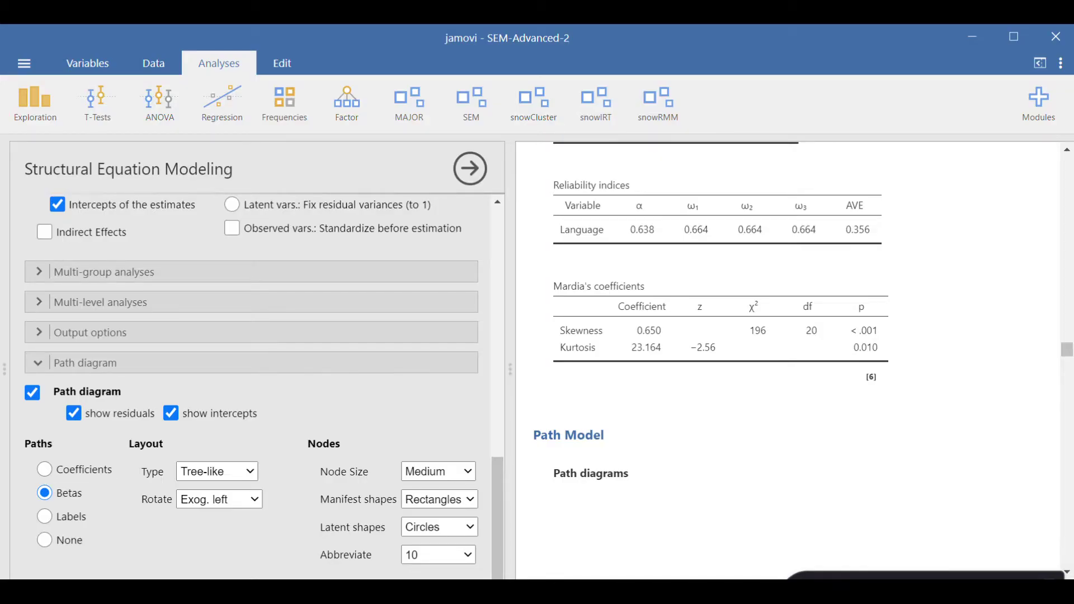
{"action": "key", "text": "alt+Tab"}
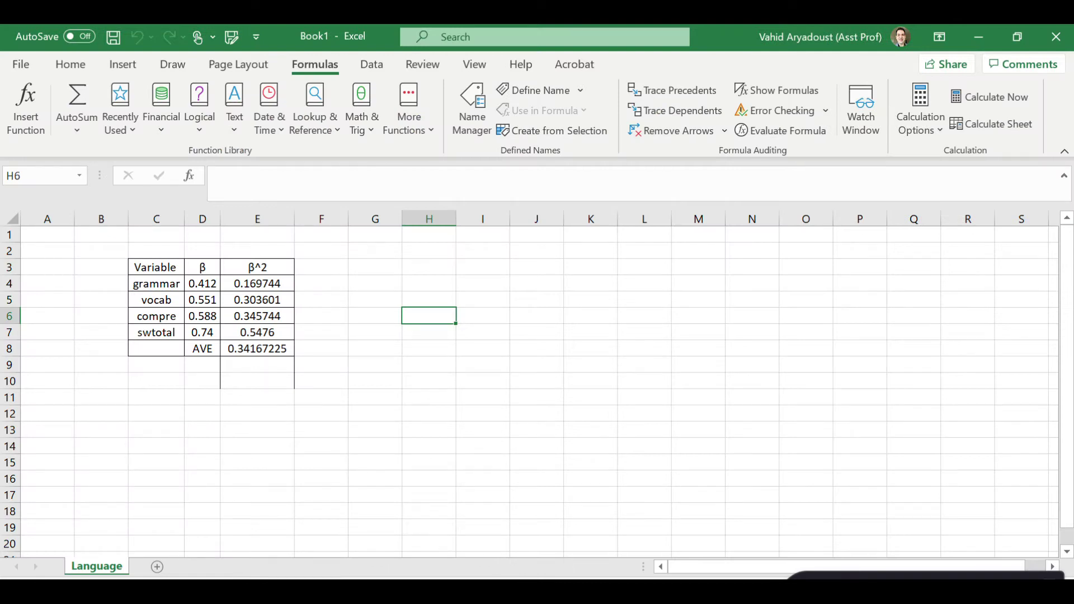
Enter 0.356 in cell E10 below the calculated AVE and label it "Jamovi" in cell D10
{"action": "left_click", "coordinate": [255, 378]}
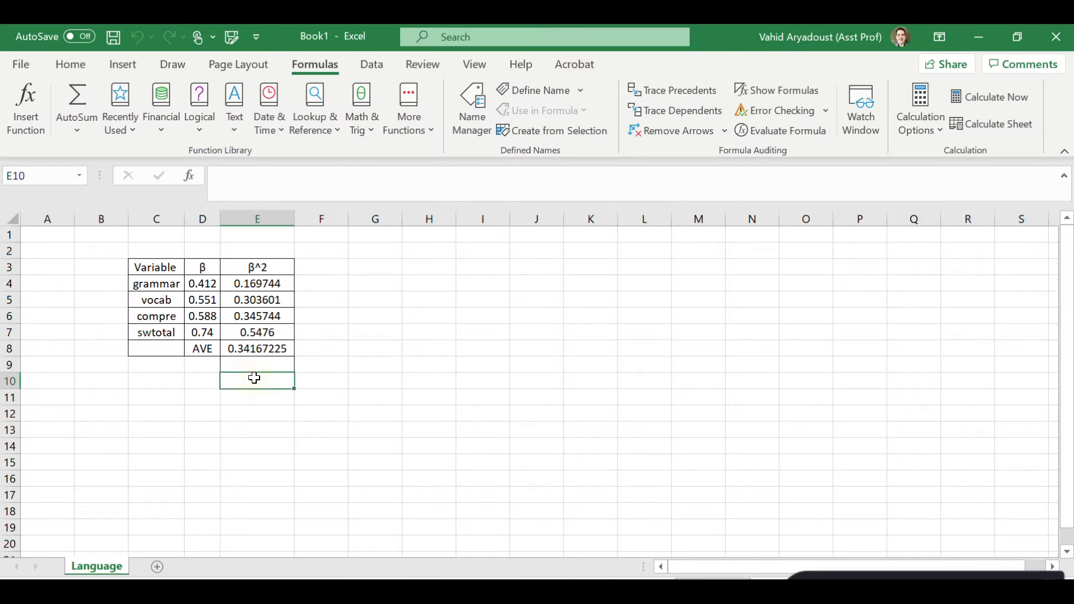
{"action": "type", "text": "0.356"}
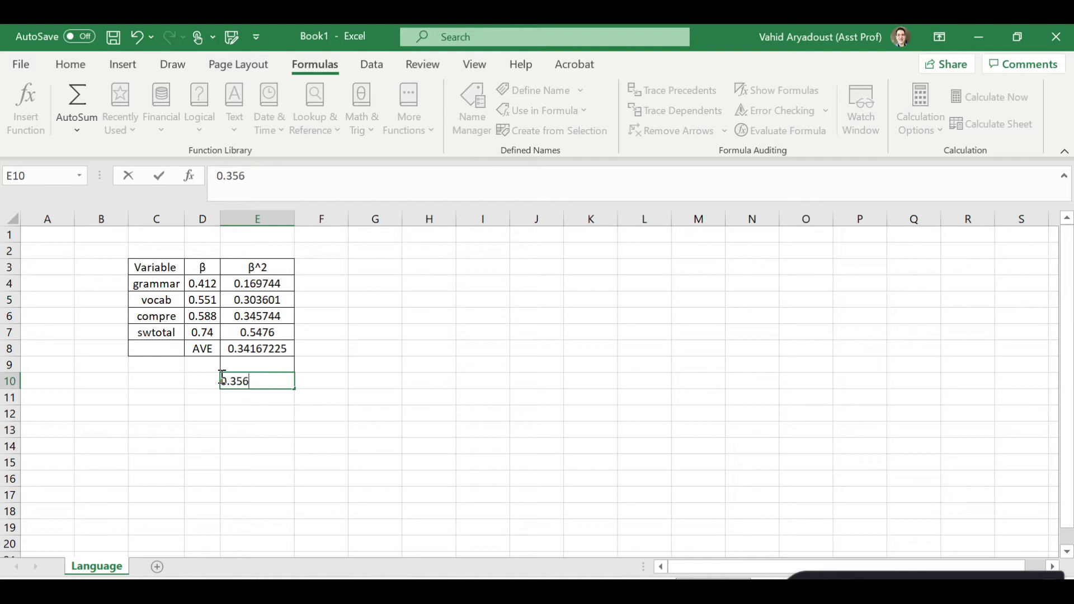
{"action": "left_click", "coordinate": [199, 382]}
{"action": "type", "text": "J"}
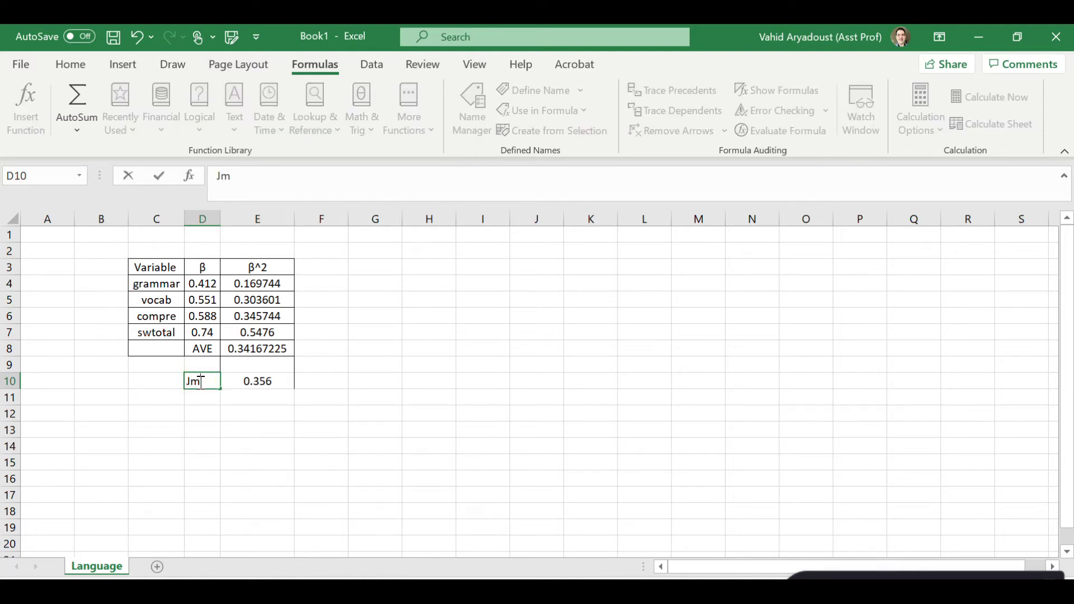
{"action": "type", "text": "Amovi"}
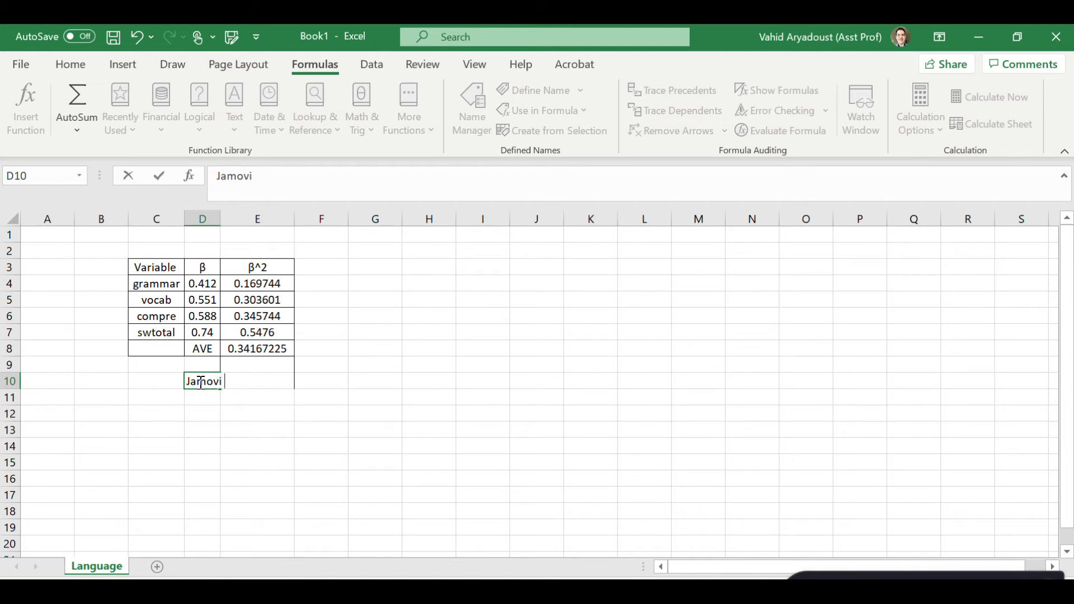
{"action": "left_click", "coordinate": [340, 383]}
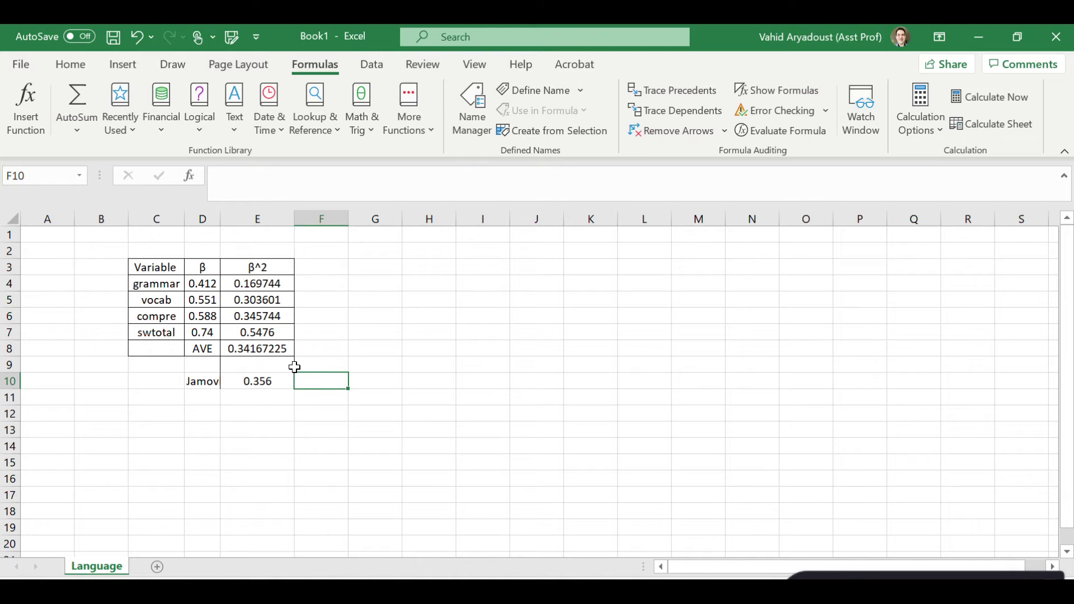
Review the β values of the four variables and compare the calculated AVE in E8 with the Jamovi value in E10
{"action": "left_click", "coordinate": [203, 290]}
{"action": "left_click", "coordinate": [206, 299]}
{"action": "left_click", "coordinate": [205, 315]}
{"action": "left_click", "coordinate": [202, 331]}
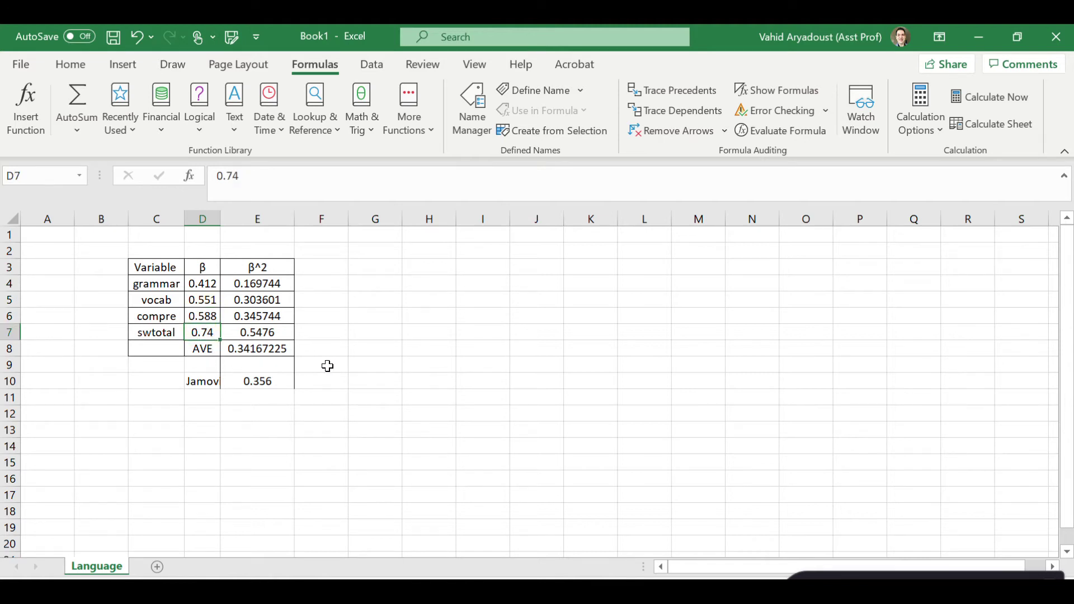
{"action": "left_click", "coordinate": [266, 382]}
{"action": "left_click", "coordinate": [268, 349]}
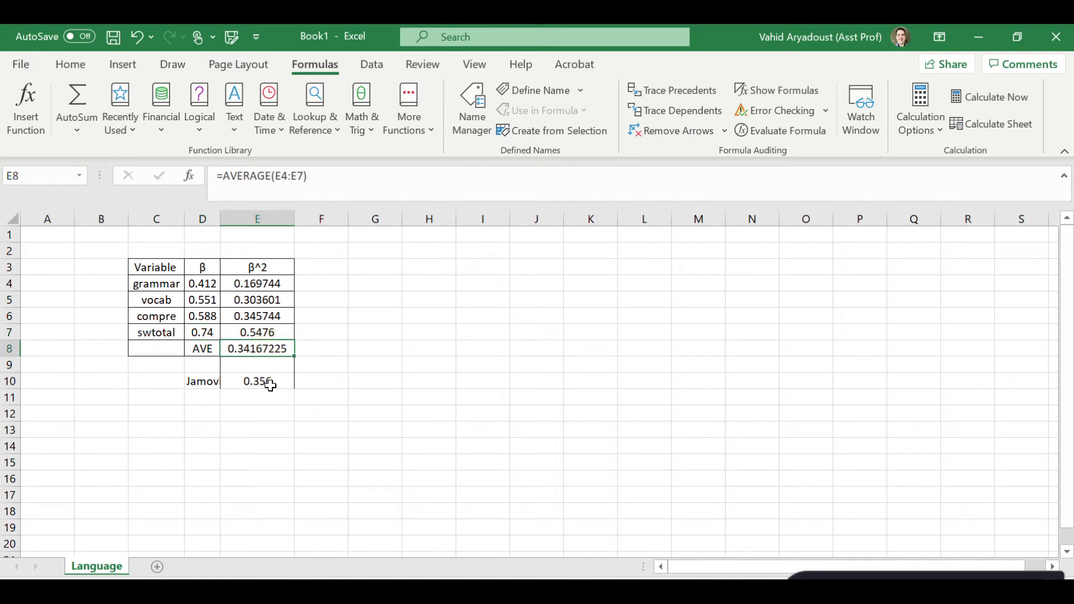
{"action": "left_click", "coordinate": [270, 386]}
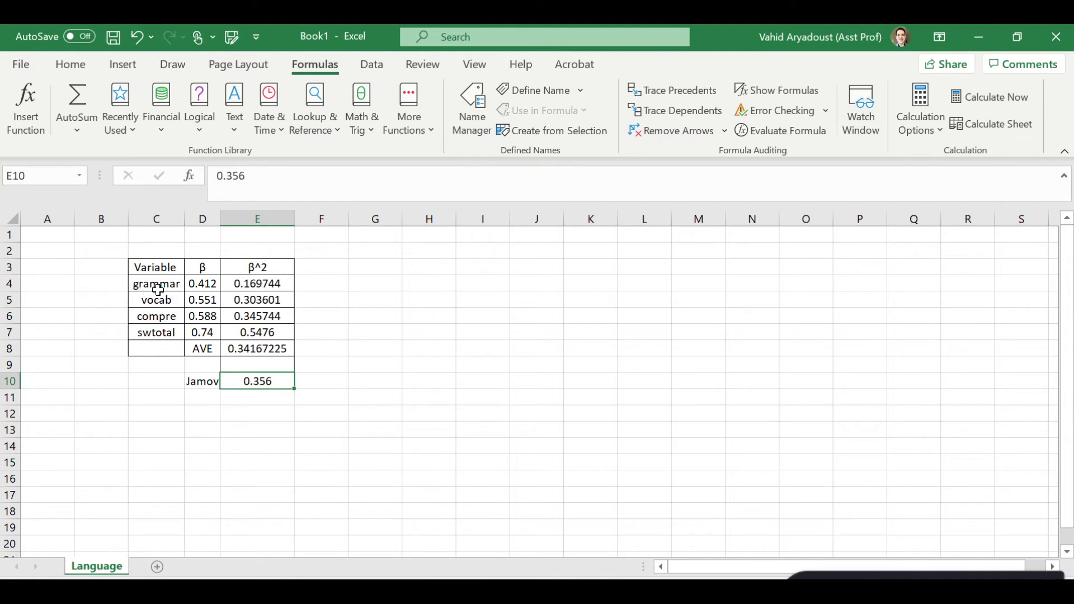
Inspect how grammar's β is squared in E4 and how E8 averages the squared values in E4:E7
{"action": "left_click", "coordinate": [201, 286]}
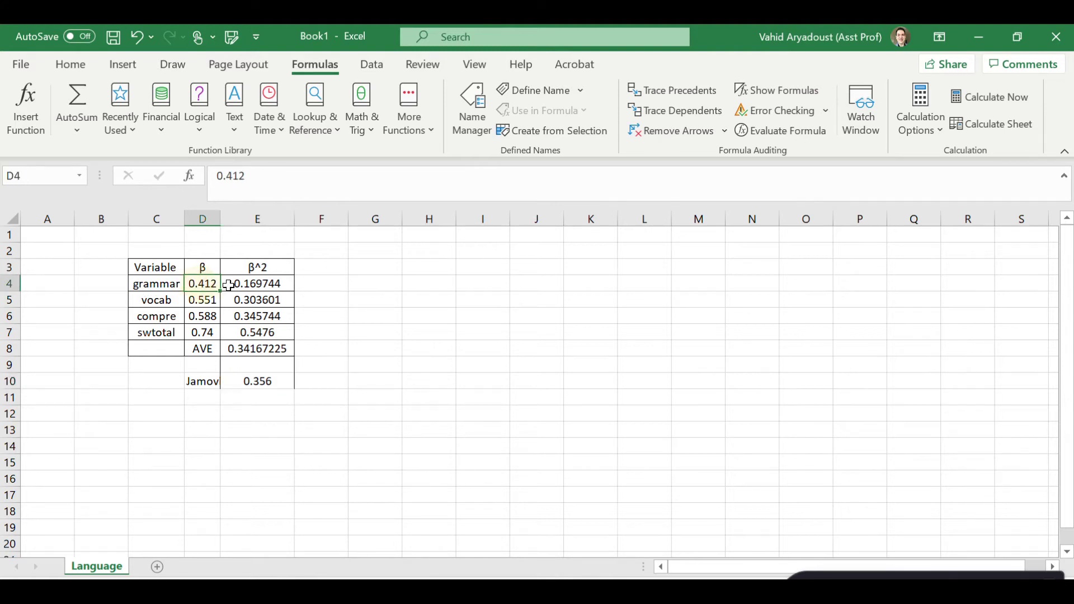
{"action": "left_click", "coordinate": [247, 286]}
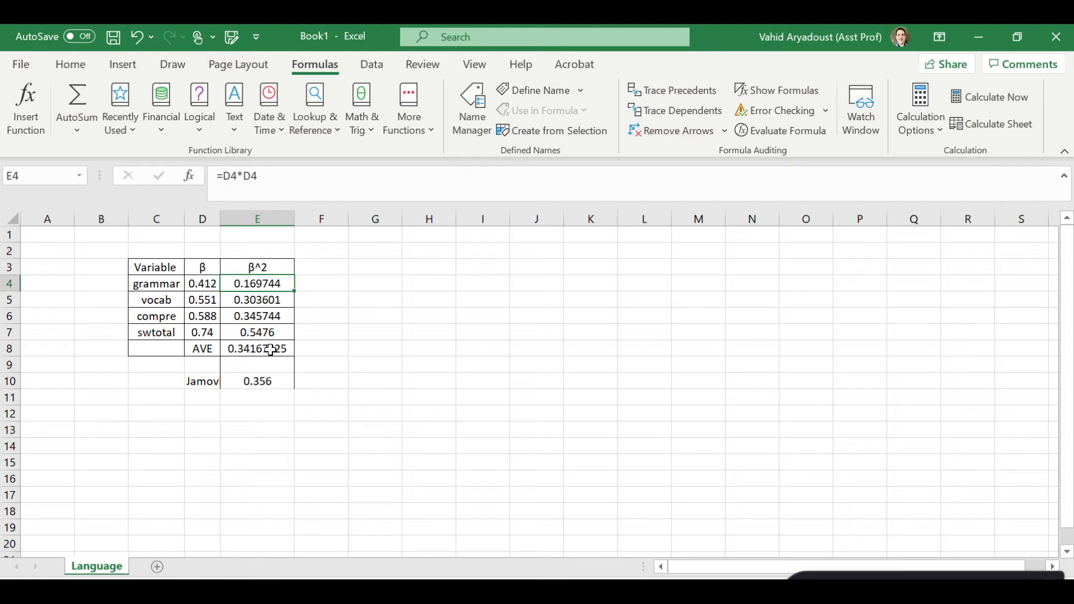
{"action": "left_click_drag", "start_coordinate": [260, 285], "coordinate": [272, 331]}
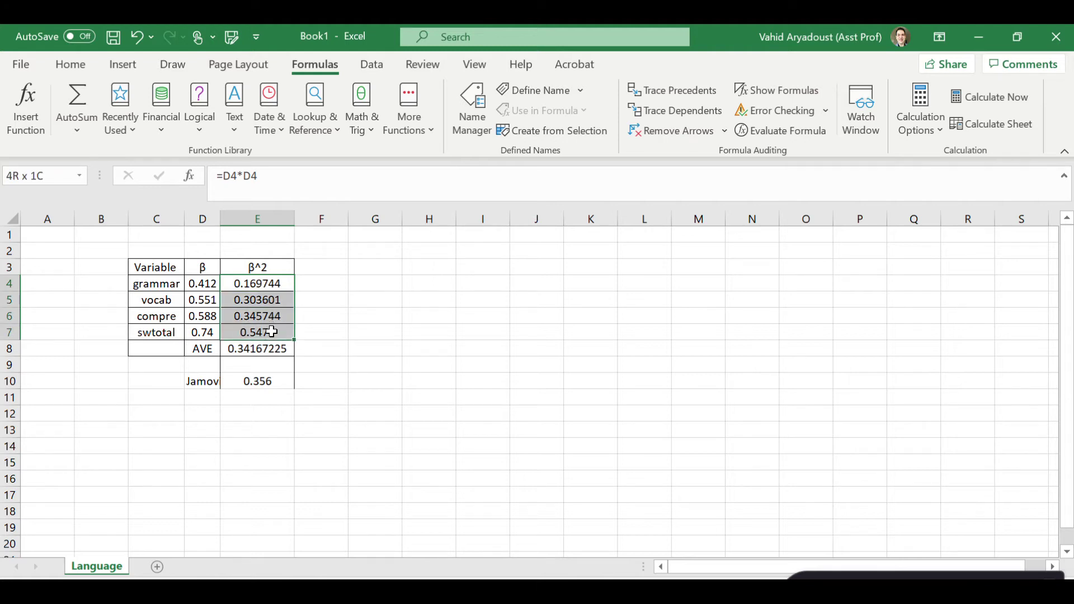
{"action": "left_click", "coordinate": [389, 338]}
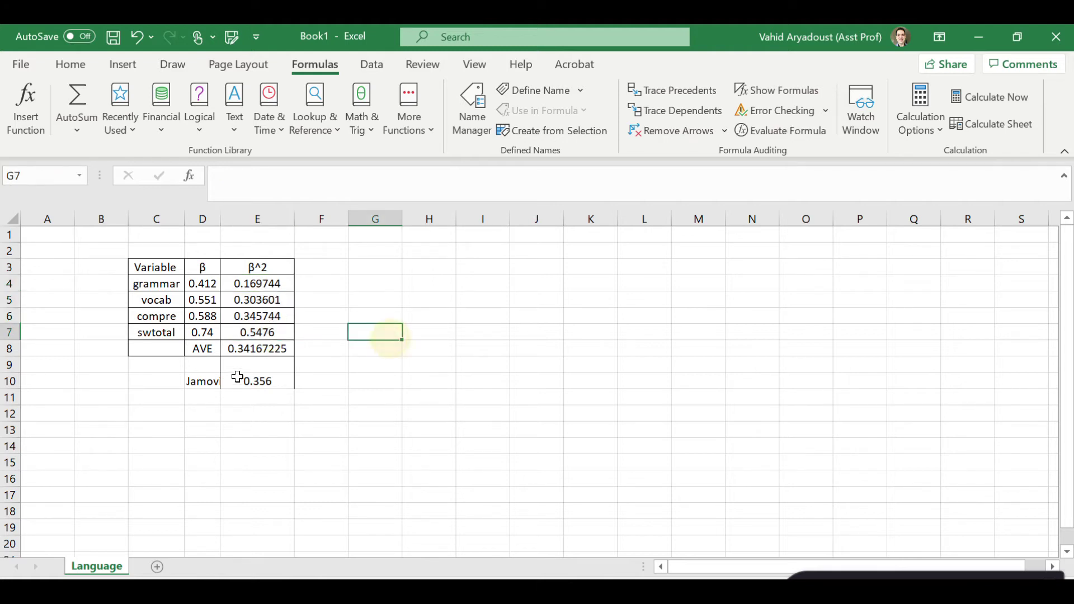
{"action": "left_click", "coordinate": [235, 351]}
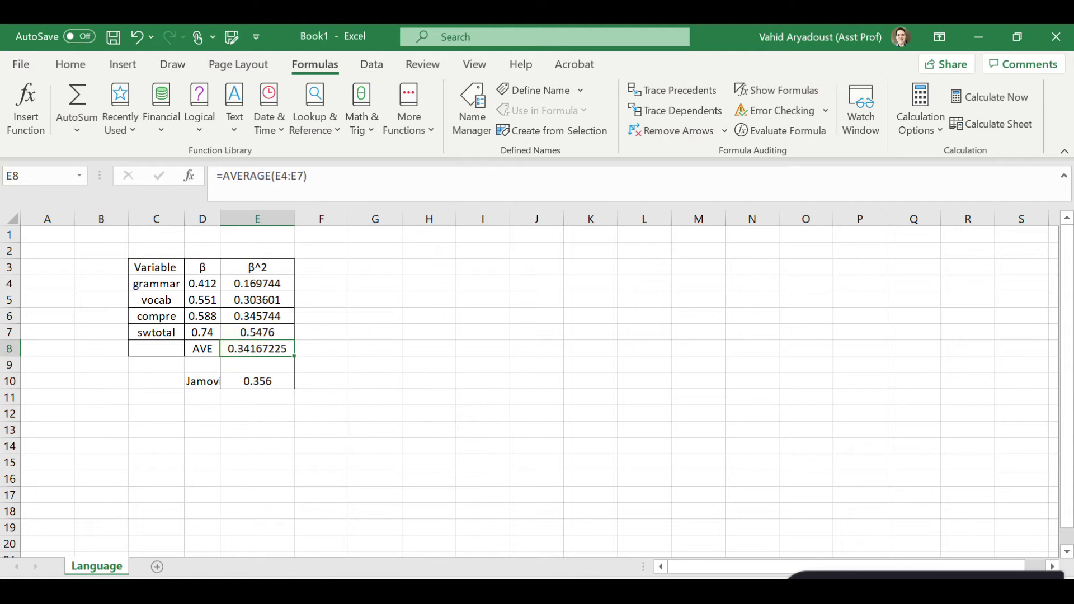
Switch back to jamovi and review the Positivity model's fit, estimates and intercepts down to its path diagram
{"action": "key", "text": "alt+Tab"}
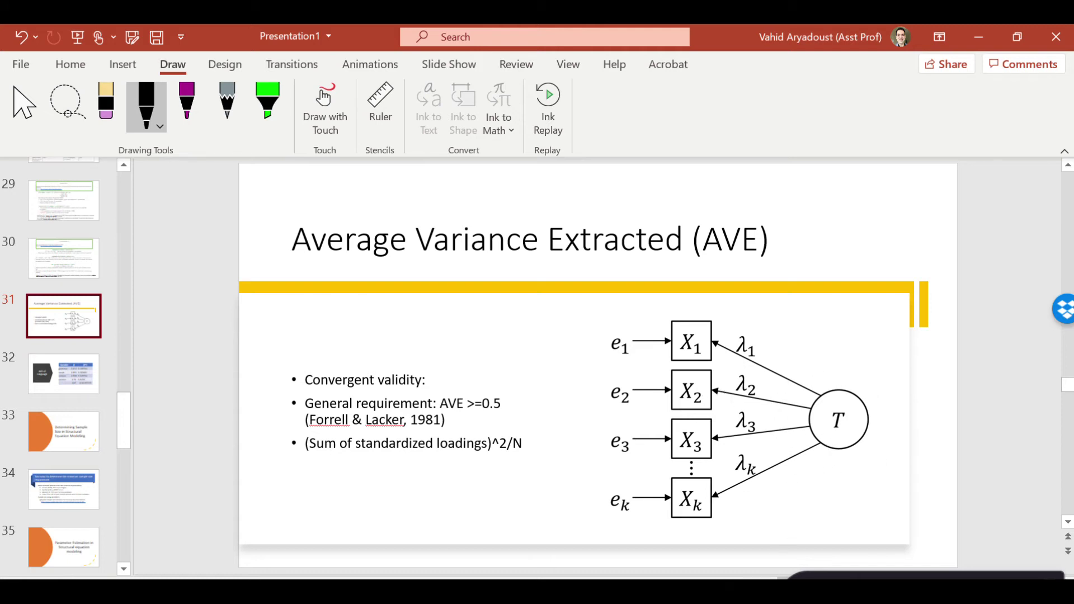
{"action": "key", "text": "alt+Tab"}
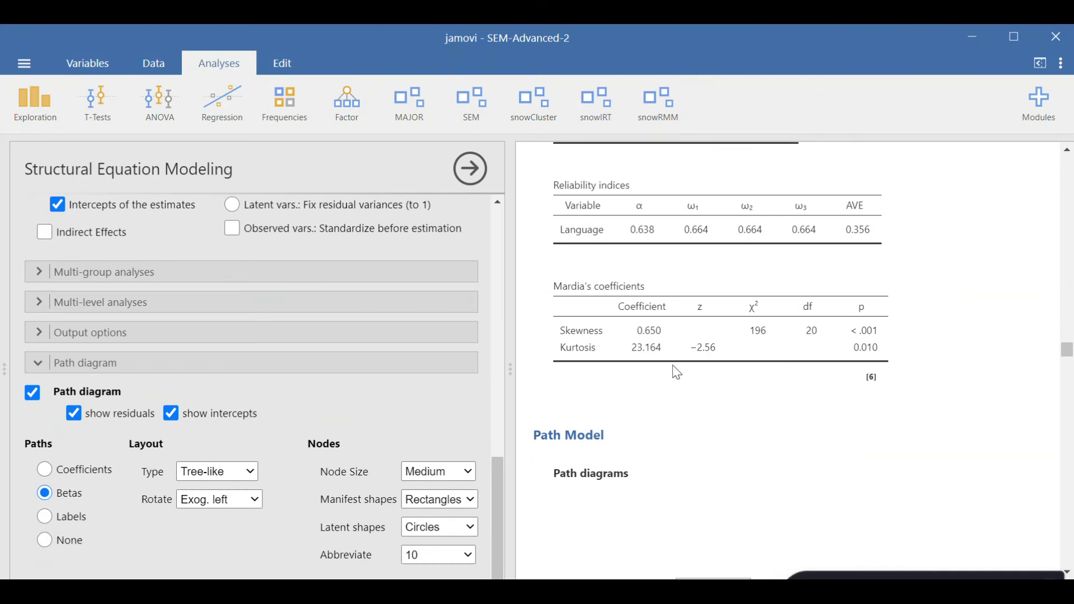
{"action": "scroll", "coordinate": [677, 372], "scroll_direction": "down", "scroll_amount": 10}
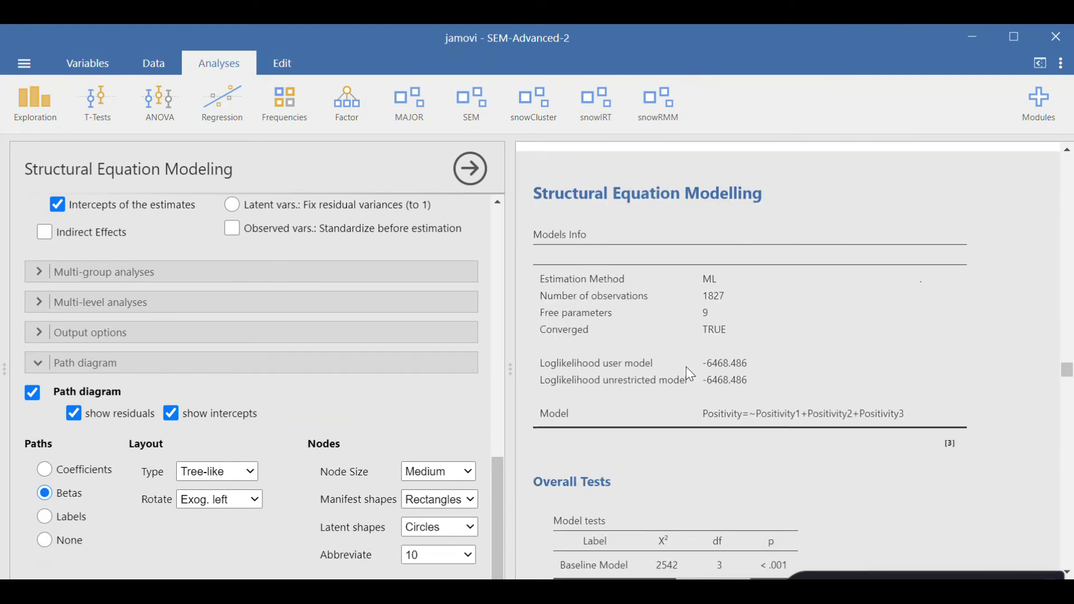
{"action": "scroll", "coordinate": [685, 367], "scroll_direction": "down", "scroll_amount": 10}
{"action": "key", "text": "Up"}
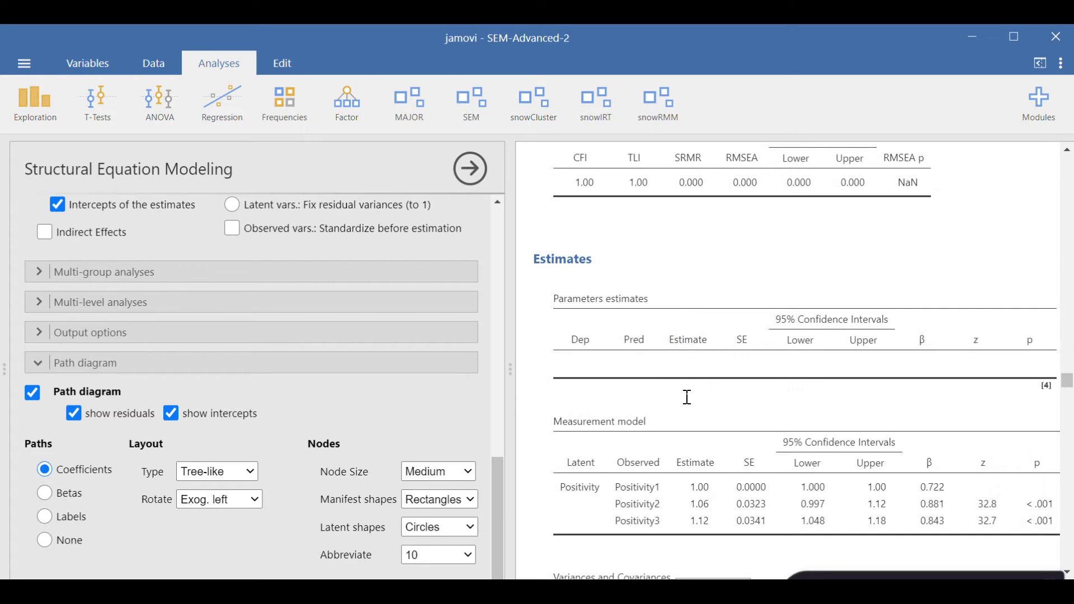
{"action": "scroll", "coordinate": [680, 396], "scroll_direction": "down", "scroll_amount": 8}
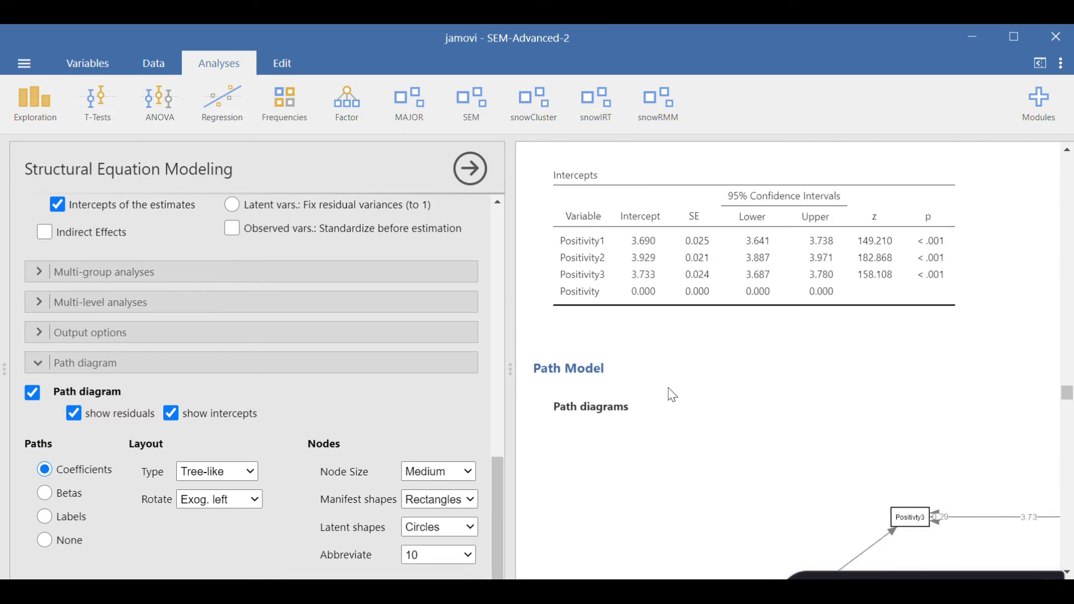
Review the full structural model's path diagram, additional fit measures and reliability indices for Language, Positivity, Motivation and Strategy
{"action": "scroll", "coordinate": [671, 394], "scroll_direction": "down", "scroll_amount": 5}
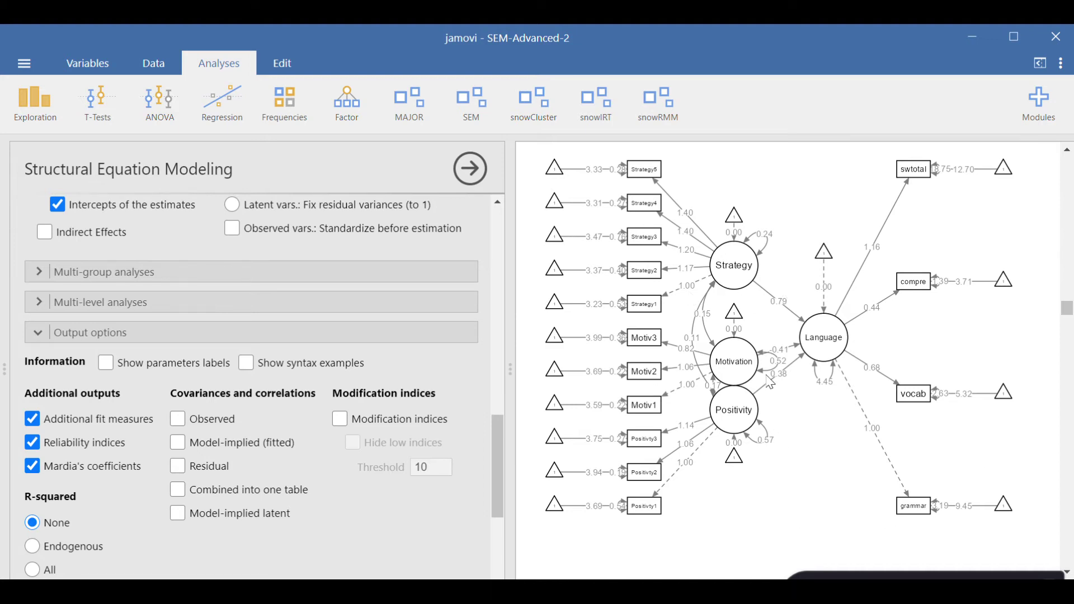
{"action": "scroll", "coordinate": [737, 370], "scroll_direction": "up", "scroll_amount": 10}
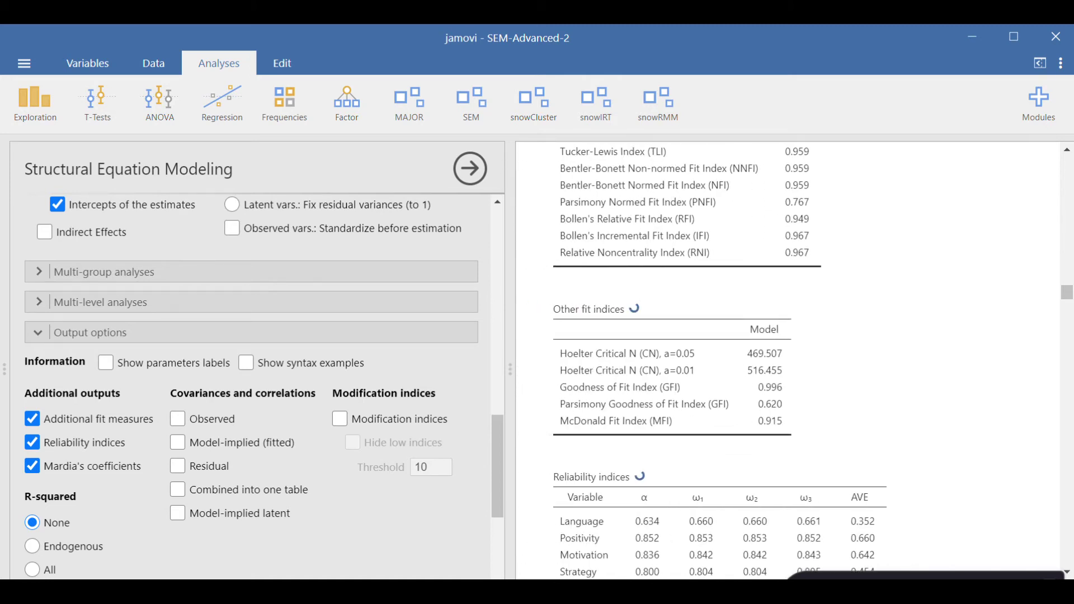
{"action": "scroll", "coordinate": [693, 433], "scroll_direction": "up", "scroll_amount": 3}
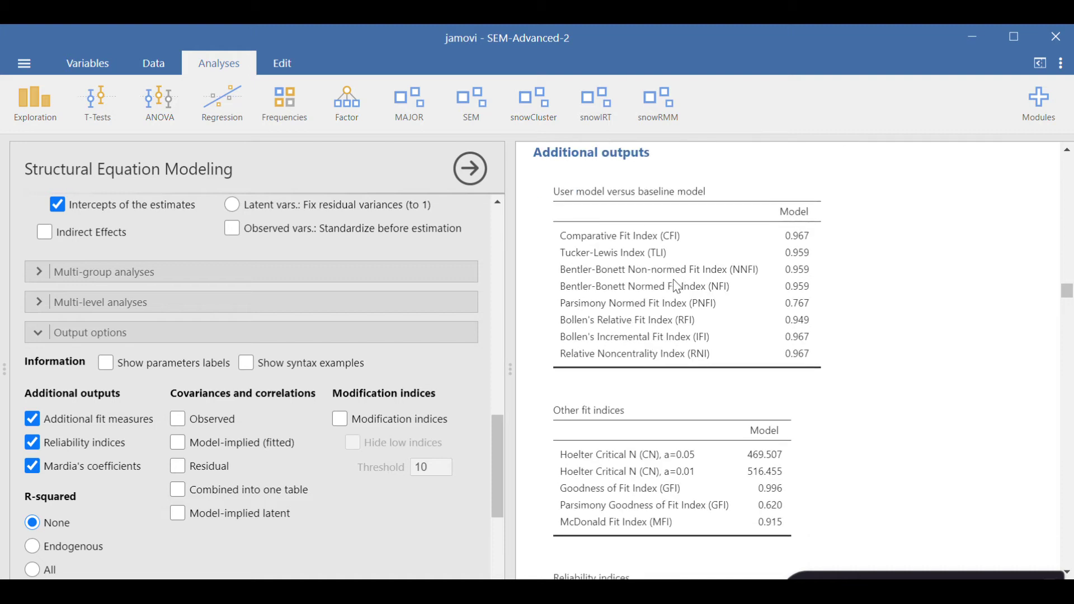
{"action": "scroll", "coordinate": [677, 287], "scroll_direction": "up", "scroll_amount": 5}
{"action": "scroll", "coordinate": [679, 295], "scroll_direction": "down", "scroll_amount": 5}
Switch to the PowerPoint presentation and point out the words "Haywood cases" on the Fit slide
{"action": "key", "text": "alt+Tab"}
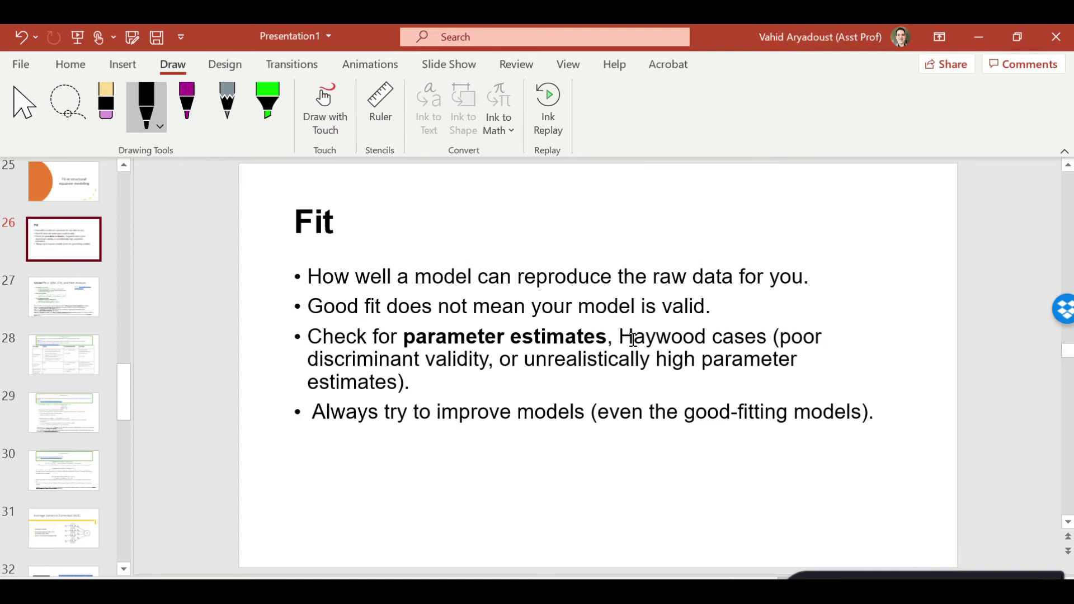
{"action": "left_click_drag", "start_coordinate": [716, 338], "coordinate": [766, 336]}
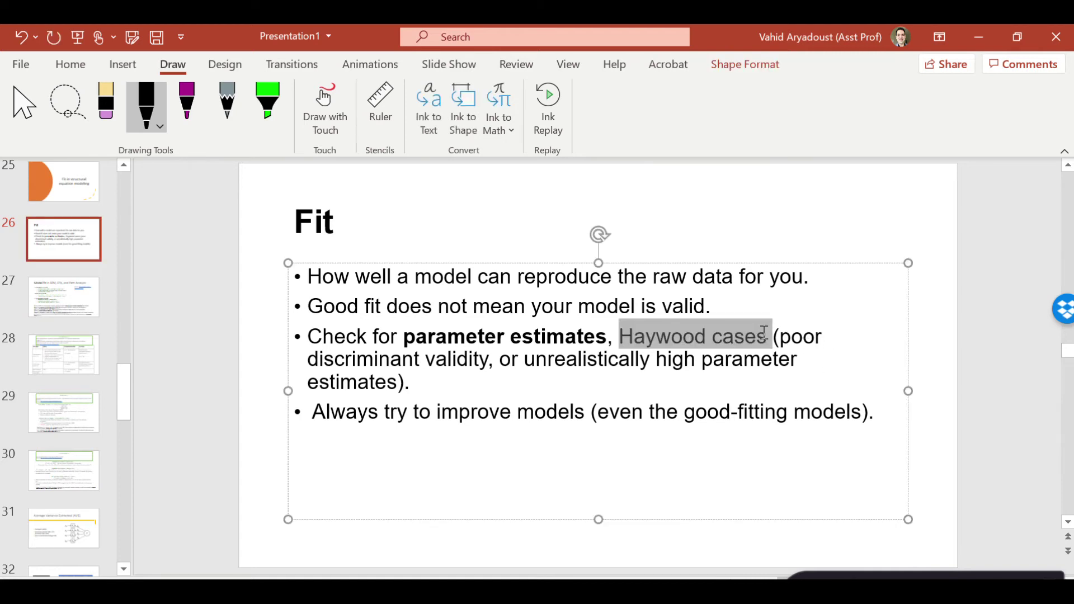
{"action": "left_click", "coordinate": [935, 387]}
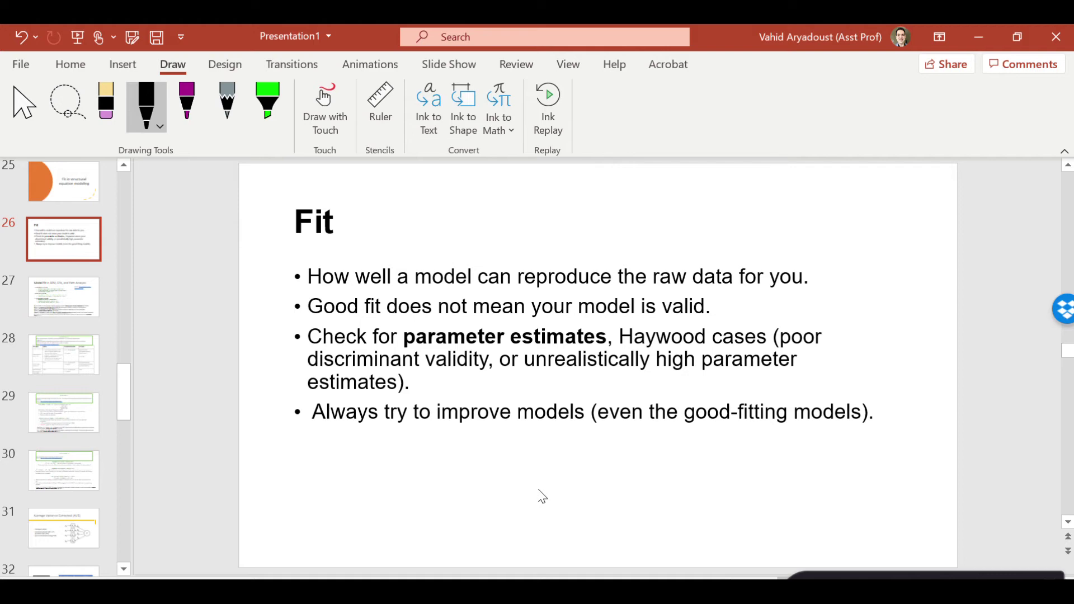
Switch back to jamovi and set the full model's path diagram to show Betas on the paths
{"action": "key", "text": "alt+Tab"}
{"action": "scroll", "coordinate": [741, 448], "scroll_direction": "down", "scroll_amount": 15}
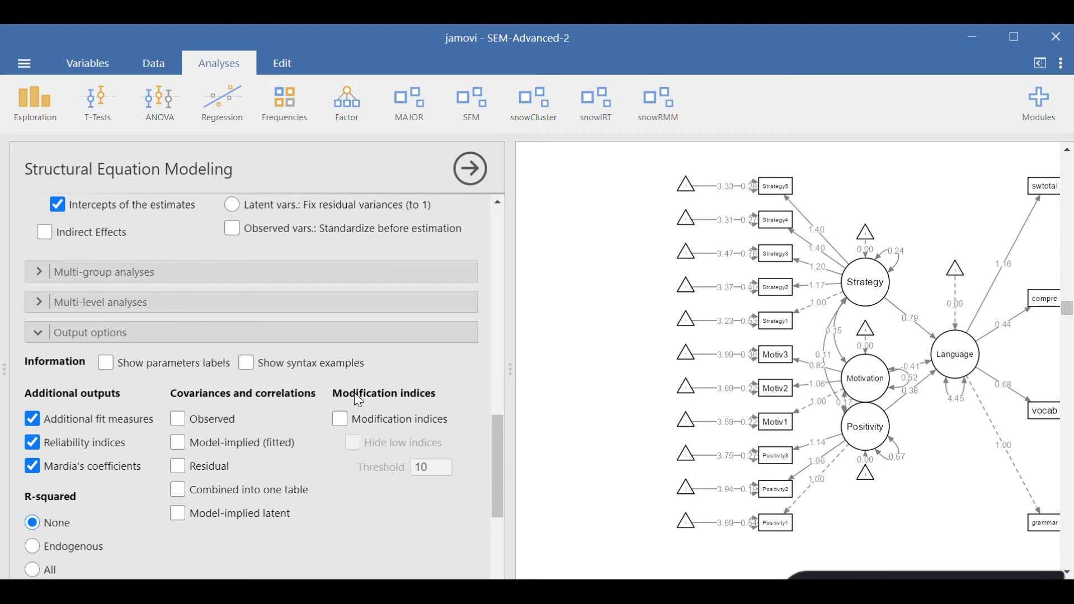
{"action": "scroll", "coordinate": [359, 401], "scroll_direction": "down", "scroll_amount": 5}
{"action": "left_click", "coordinate": [62, 500]}
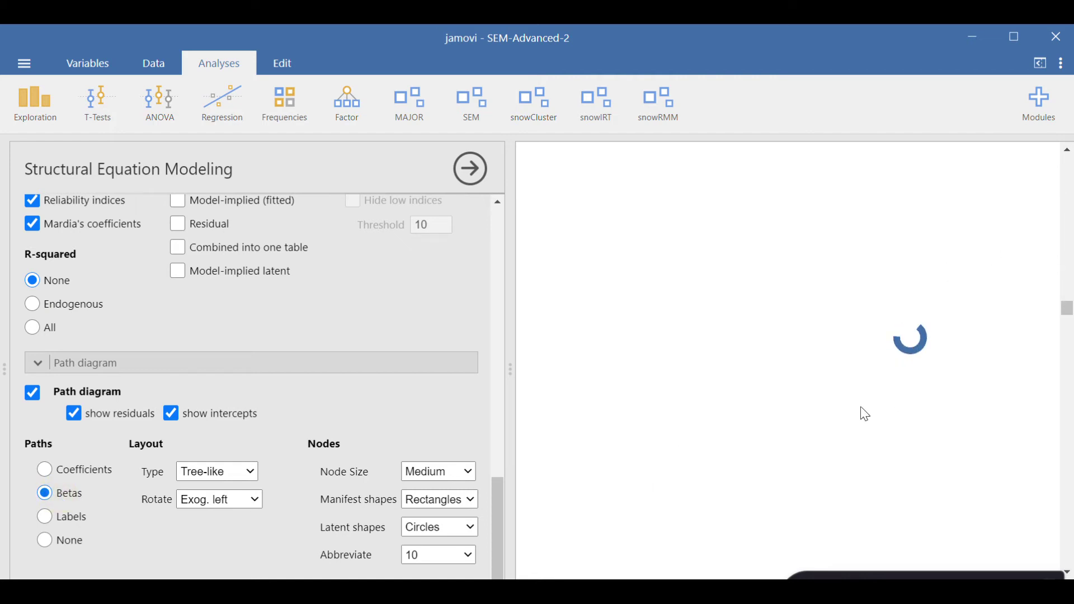
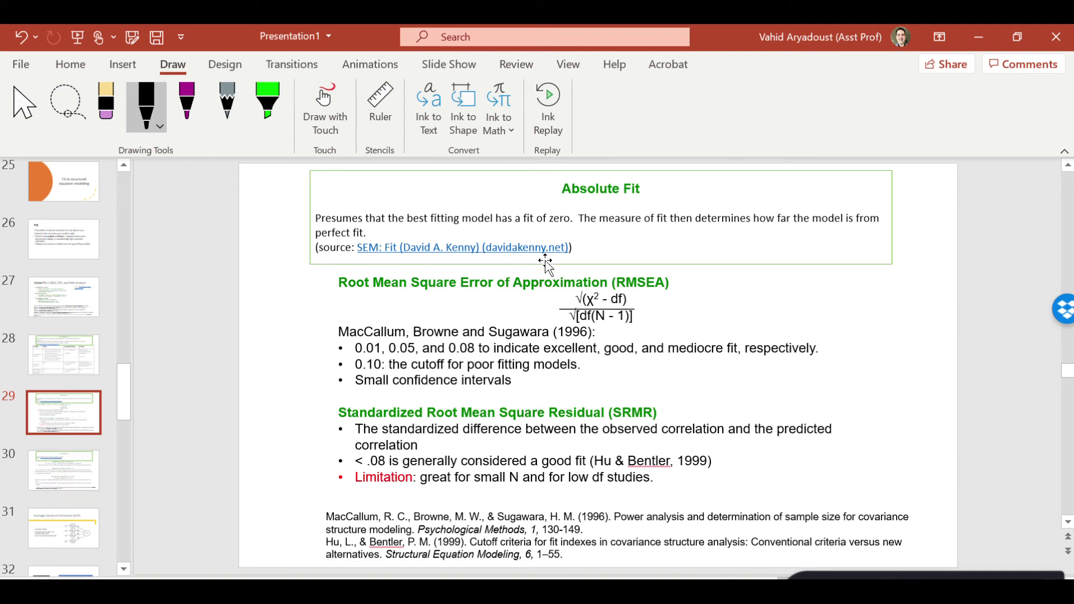
Point out the RMSEA heading on the Absolute Fit slide in PowerPoint and go to the Comparative Fit slide
{"action": "triple_click", "coordinate": [525, 283]}
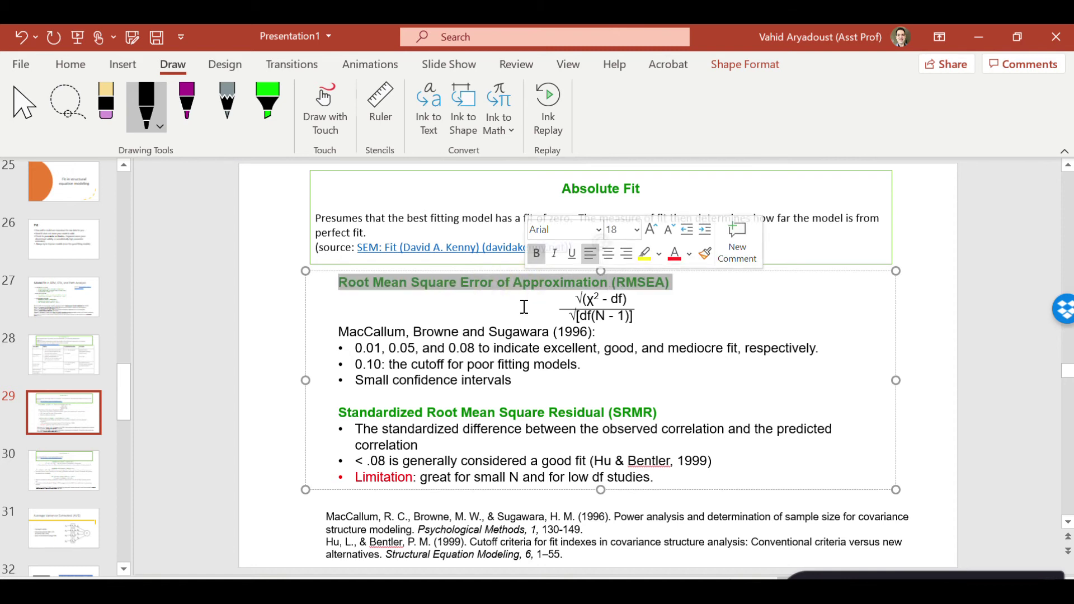
{"action": "left_click", "coordinate": [263, 410]}
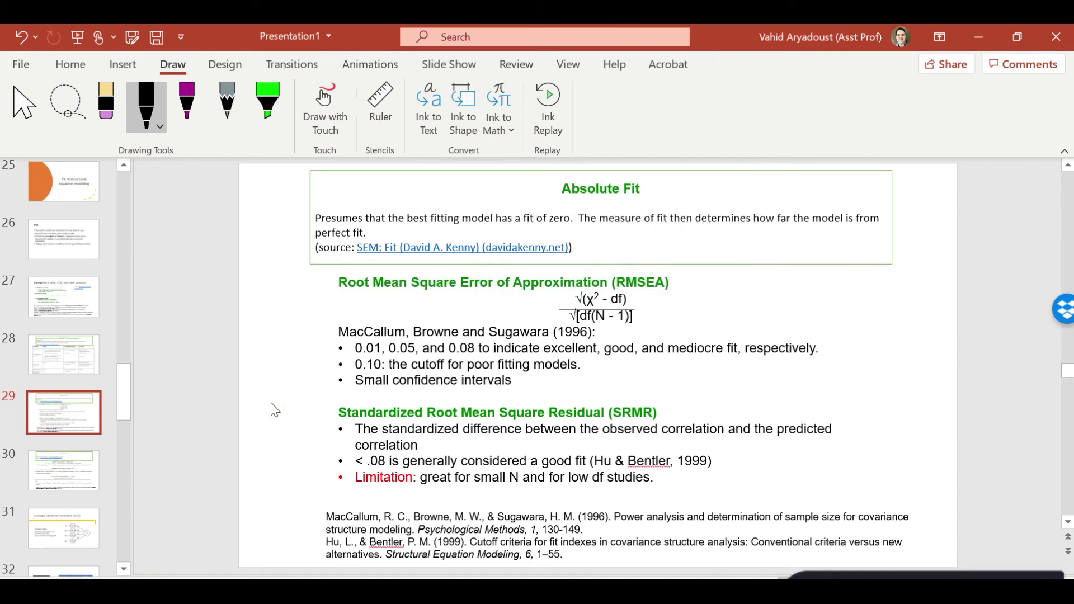
{"action": "left_click", "coordinate": [64, 465]}
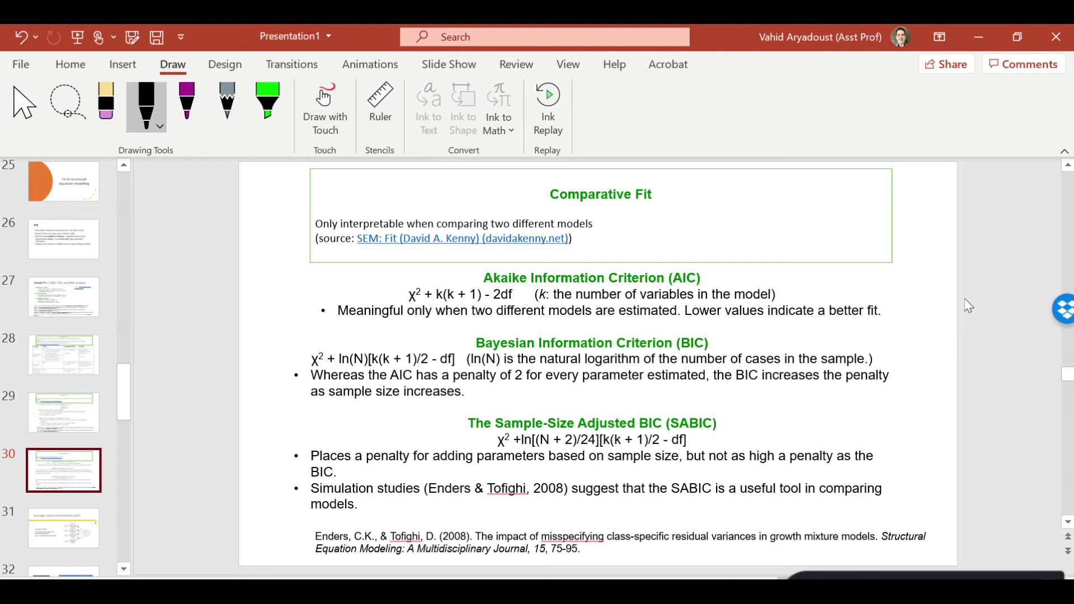
Handwrite 95 and a circled 92 in black ink beside the Akaike Information Criterion text
{"action": "mouse_move", "coordinate": [909, 274]}
{"action": "left_mouse_down"}
{"action": "mouse_move", "coordinate": [900, 292]}
{"action": "mouse_move", "coordinate": [928, 269]}
{"action": "left_mouse_up"}
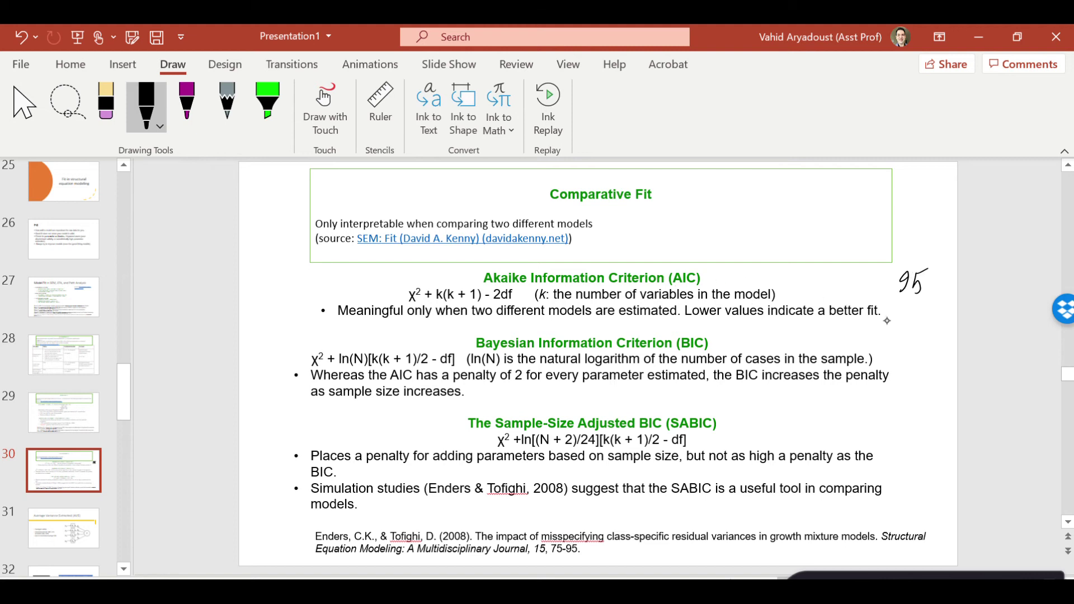
{"action": "left_click_drag", "start_coordinate": [901, 309], "coordinate": [894, 335]}
{"action": "mouse_move", "coordinate": [906, 313]}
{"action": "left_mouse_down"}
{"action": "mouse_move", "coordinate": [916, 307]}
{"action": "mouse_move", "coordinate": [922, 340]}
{"action": "mouse_move", "coordinate": [890, 340]}
{"action": "mouse_move", "coordinate": [906, 342]}
{"action": "left_mouse_up"}
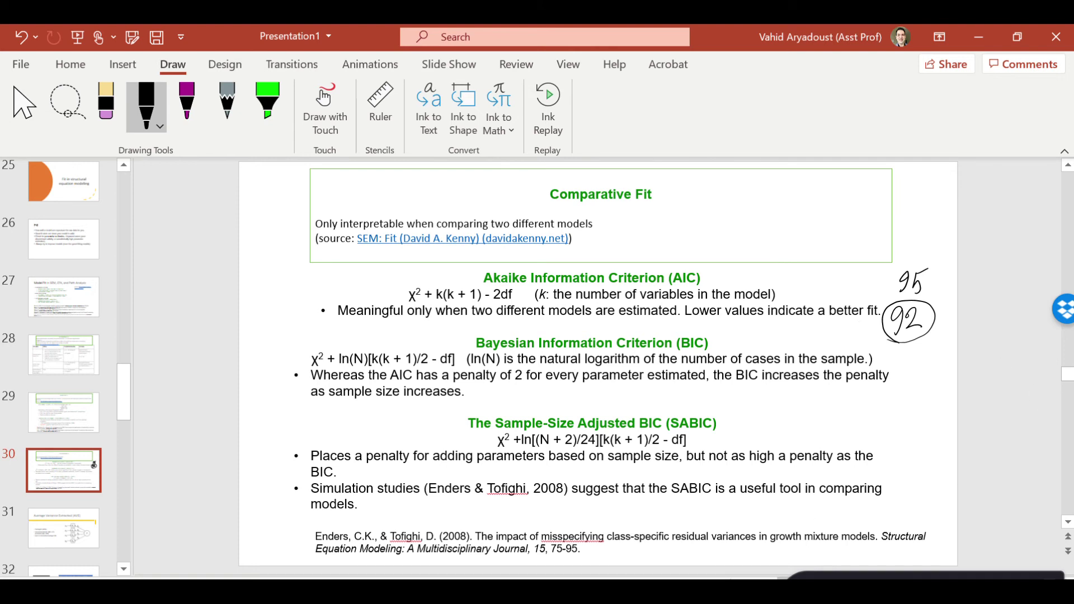
Switch back to jamovi and examine the full model's reliability indices, user-versus-baseline fit indices and other fit indices
{"action": "key", "text": "alt+Tab"}
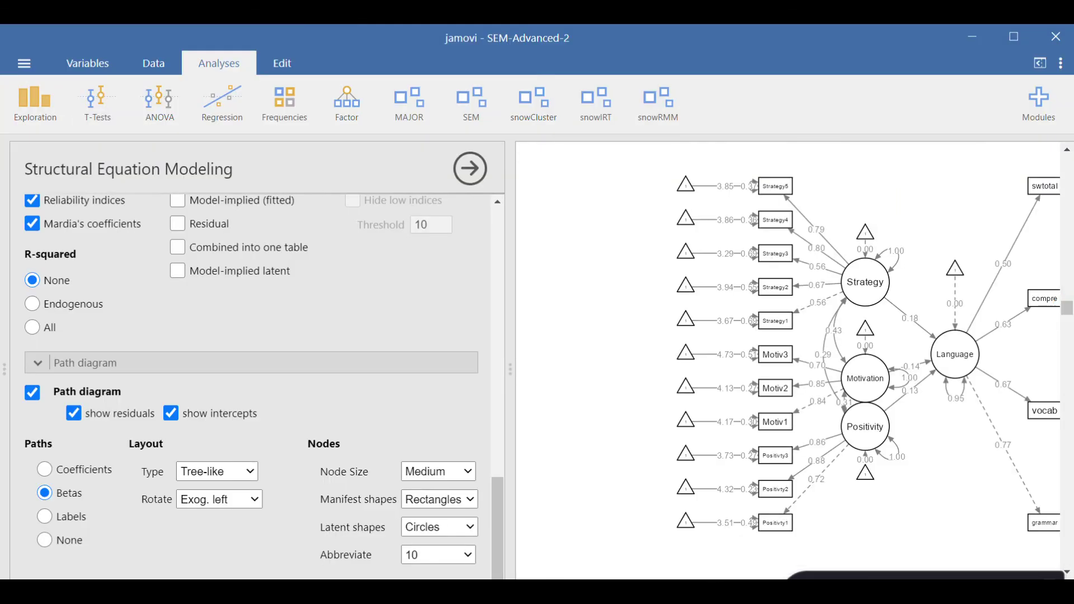
{"action": "scroll", "coordinate": [787, 485], "scroll_direction": "right", "scroll_amount": 2}
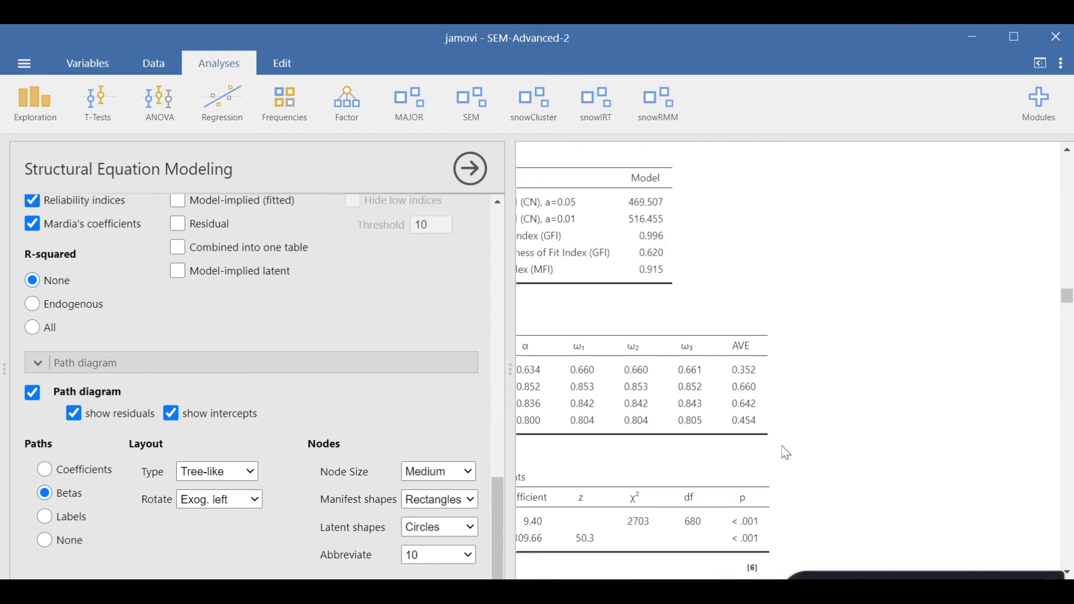
{"action": "scroll", "coordinate": [786, 454], "scroll_direction": "up", "scroll_amount": 5}
{"action": "scroll", "coordinate": [727, 399], "scroll_direction": "left", "scroll_amount": 2}
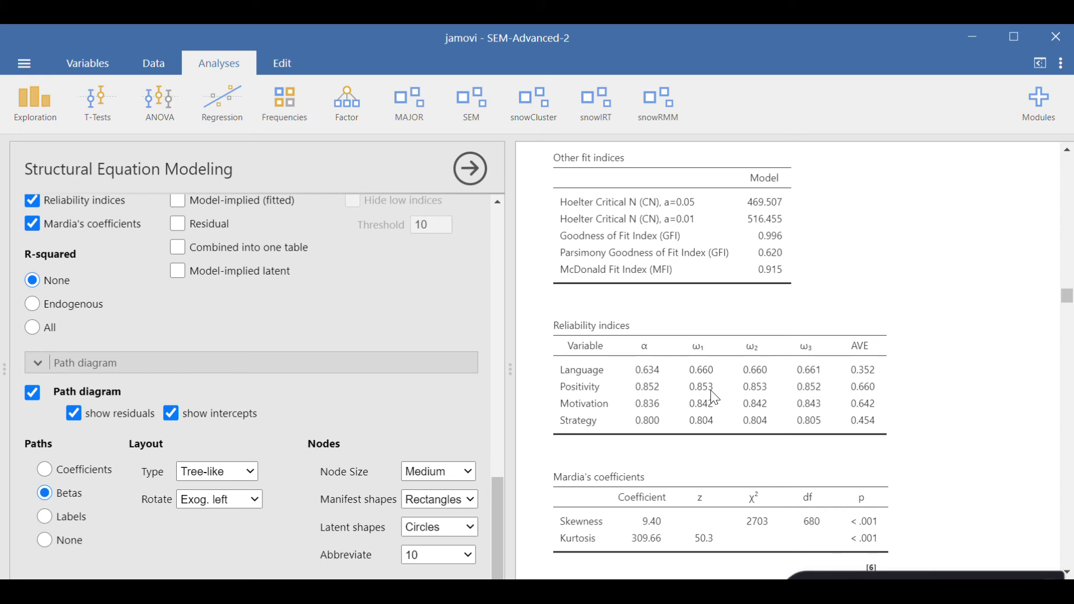
{"action": "scroll", "coordinate": [715, 398], "scroll_direction": "up", "scroll_amount": 2}
{"action": "scroll", "coordinate": [715, 398], "scroll_direction": "up", "scroll_amount": 4}
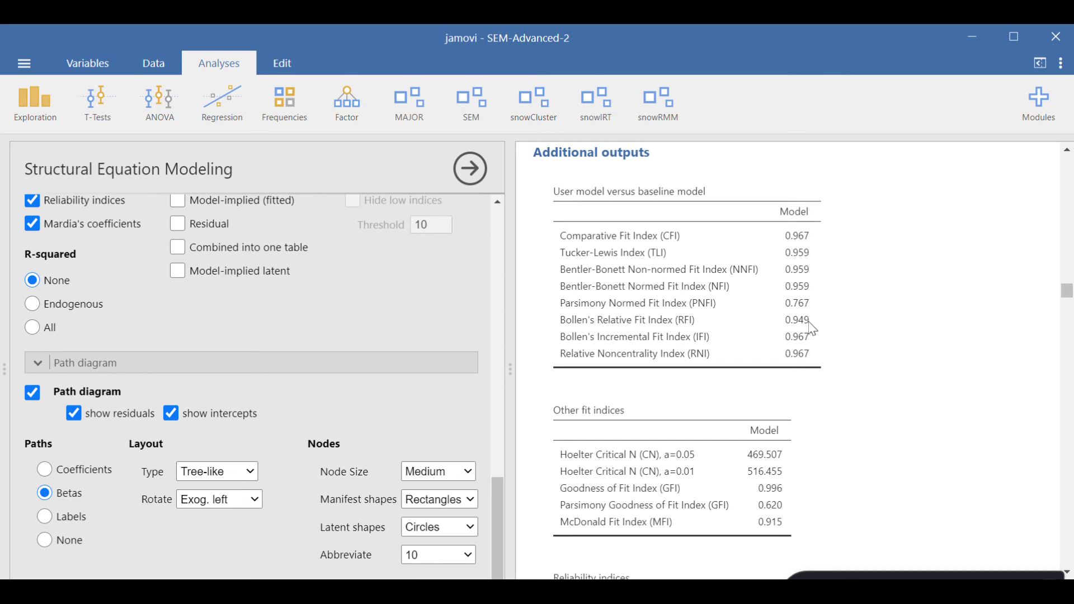
{"action": "scroll", "coordinate": [824, 330], "scroll_direction": "up", "scroll_amount": 6}
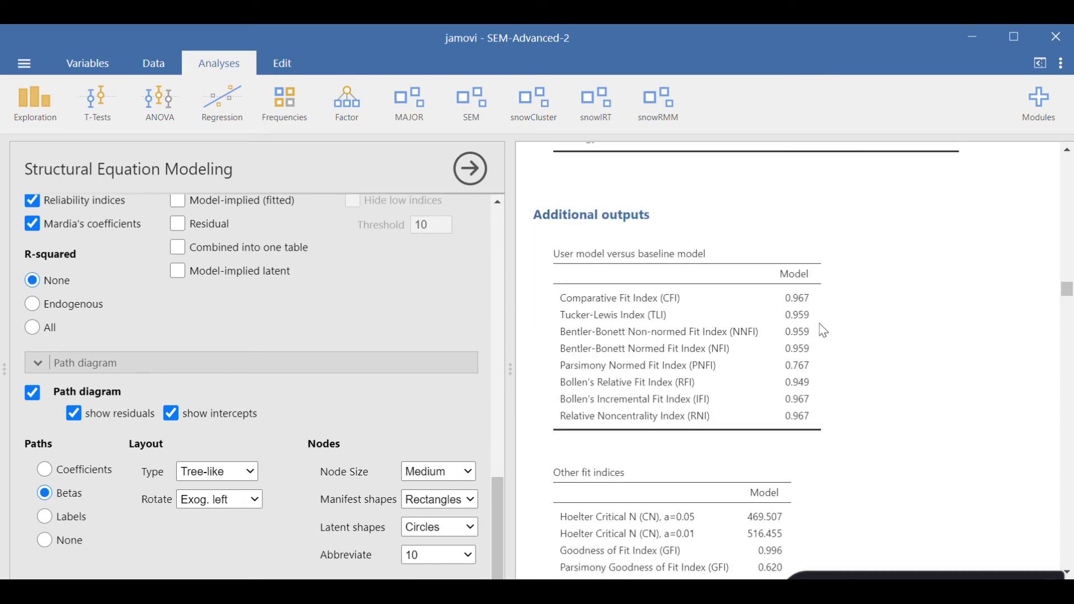
{"action": "scroll", "coordinate": [824, 331], "scroll_direction": "down", "scroll_amount": 12}
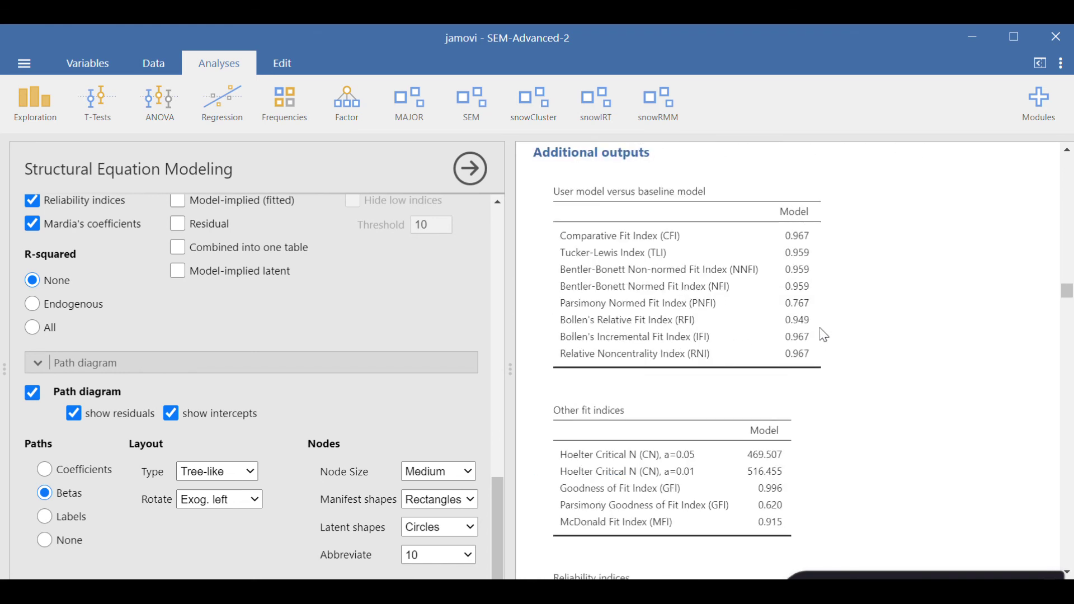
{"action": "scroll", "coordinate": [818, 367], "scroll_direction": "down", "scroll_amount": 8}
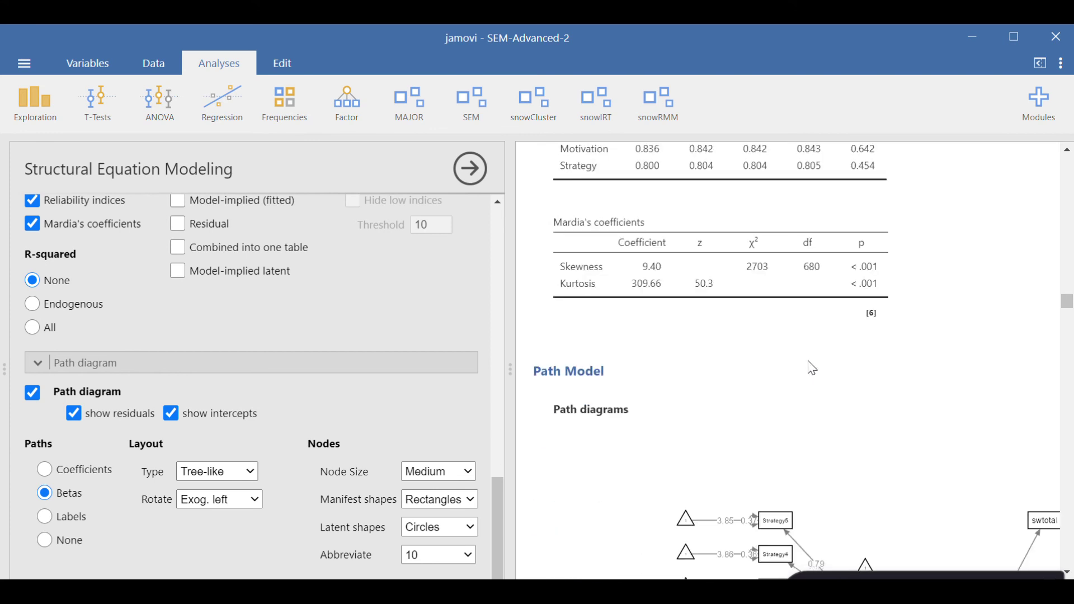
{"action": "scroll", "coordinate": [814, 368], "scroll_direction": "up", "scroll_amount": 8}
{"action": "scroll", "coordinate": [812, 368], "scroll_direction": "up", "scroll_amount": 3}
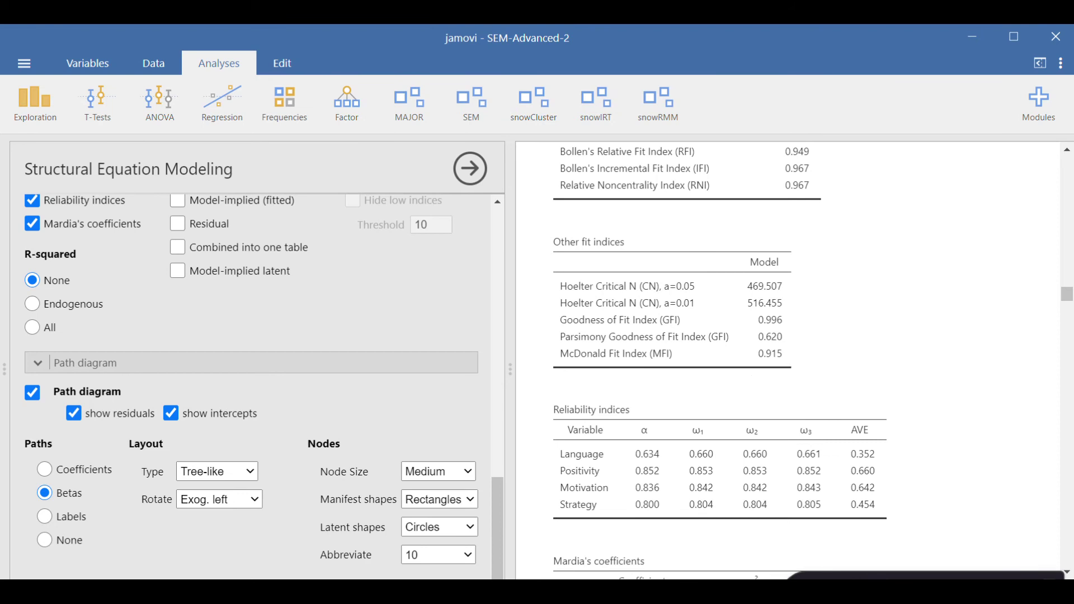
Examine the full model's tests, fit indices, structural parameter estimates for Language, and measurement model loadings
{"action": "scroll", "coordinate": [741, 463], "scroll_direction": "up", "scroll_amount": 5}
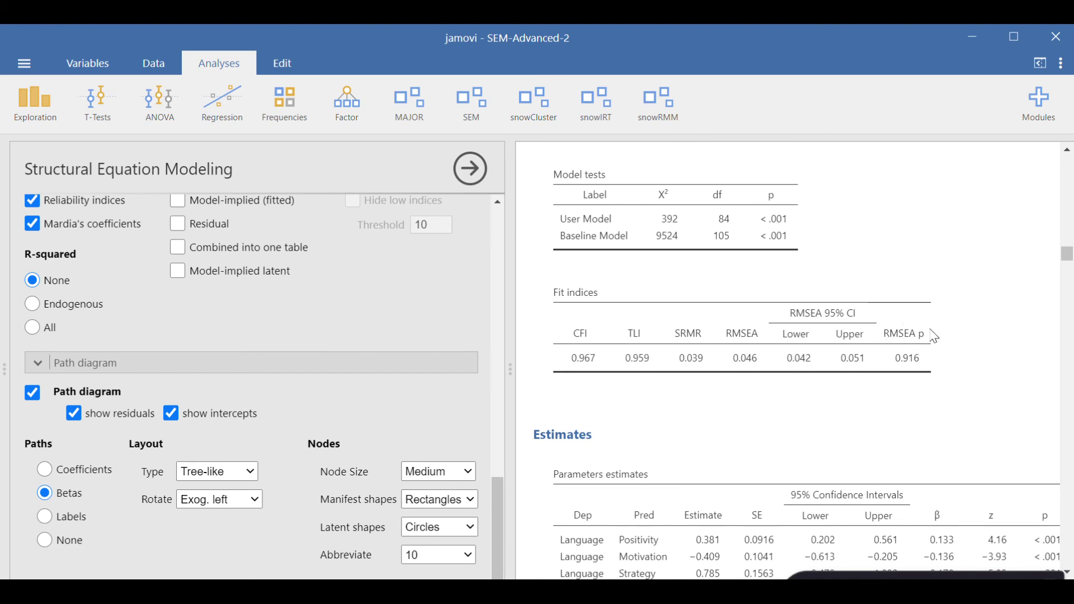
{"action": "scroll", "coordinate": [887, 367], "scroll_direction": "down", "scroll_amount": 3}
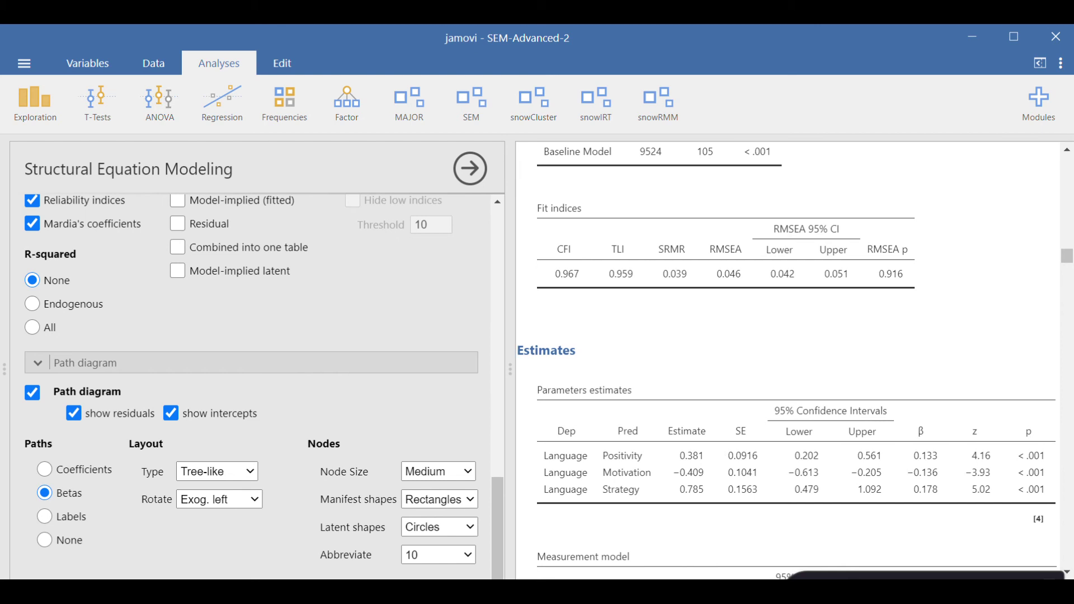
{"action": "scroll", "coordinate": [732, 431], "scroll_direction": "down", "scroll_amount": 3}
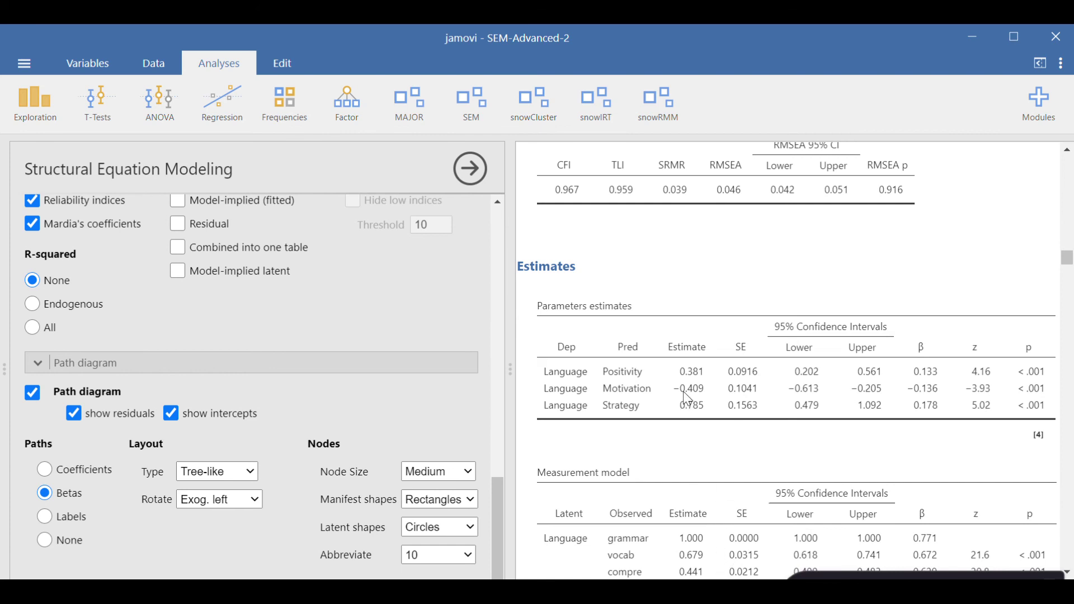
{"action": "scroll", "coordinate": [781, 366], "scroll_direction": "down", "scroll_amount": 3}
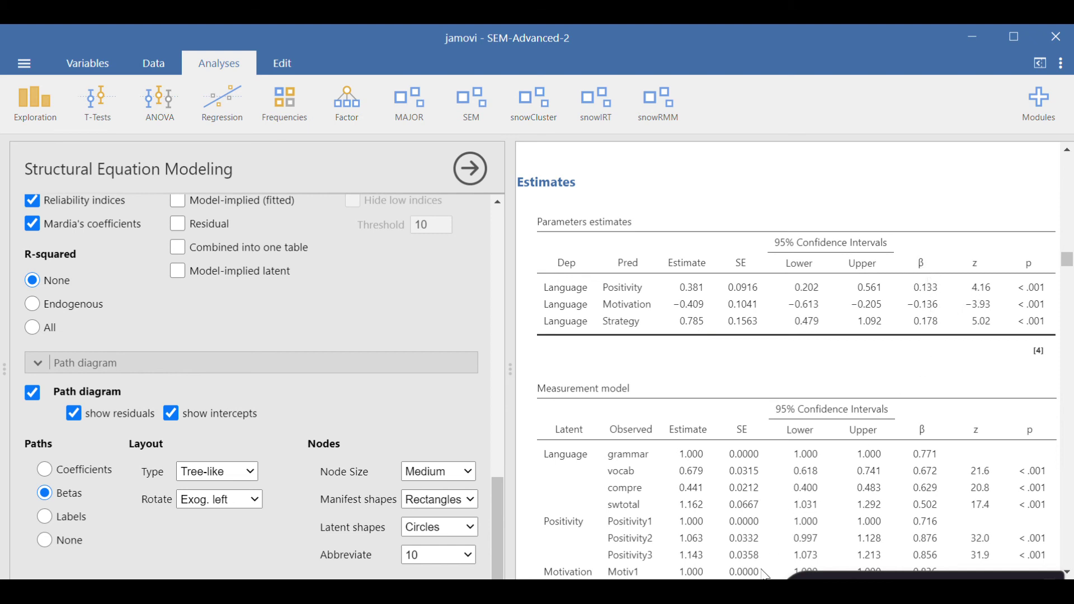
{"action": "scroll", "coordinate": [783, 375], "scroll_direction": "right", "scroll_amount": 2}
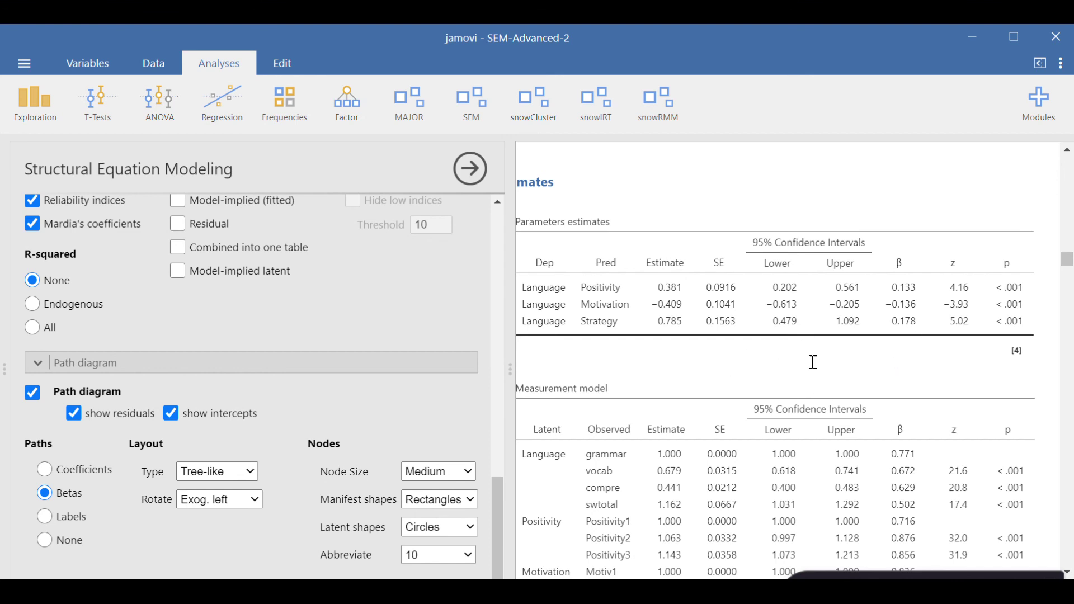
{"action": "scroll", "coordinate": [785, 376], "scroll_direction": "left", "scroll_amount": 2}
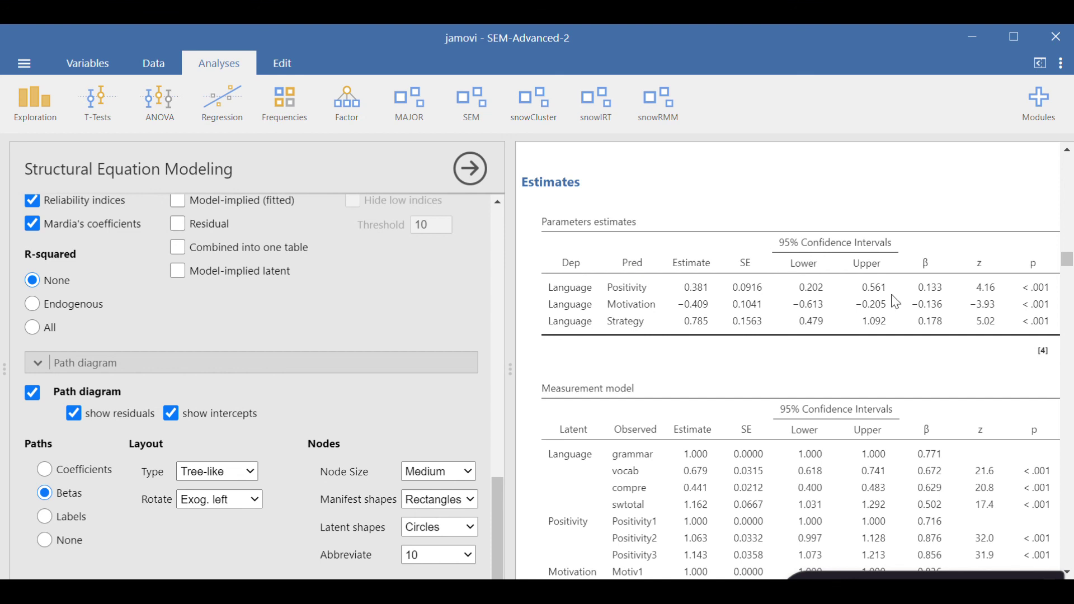
{"action": "scroll", "coordinate": [933, 365], "scroll_direction": "down", "scroll_amount": 3}
{"action": "scroll", "coordinate": [932, 364], "scroll_direction": "down", "scroll_amount": 6}
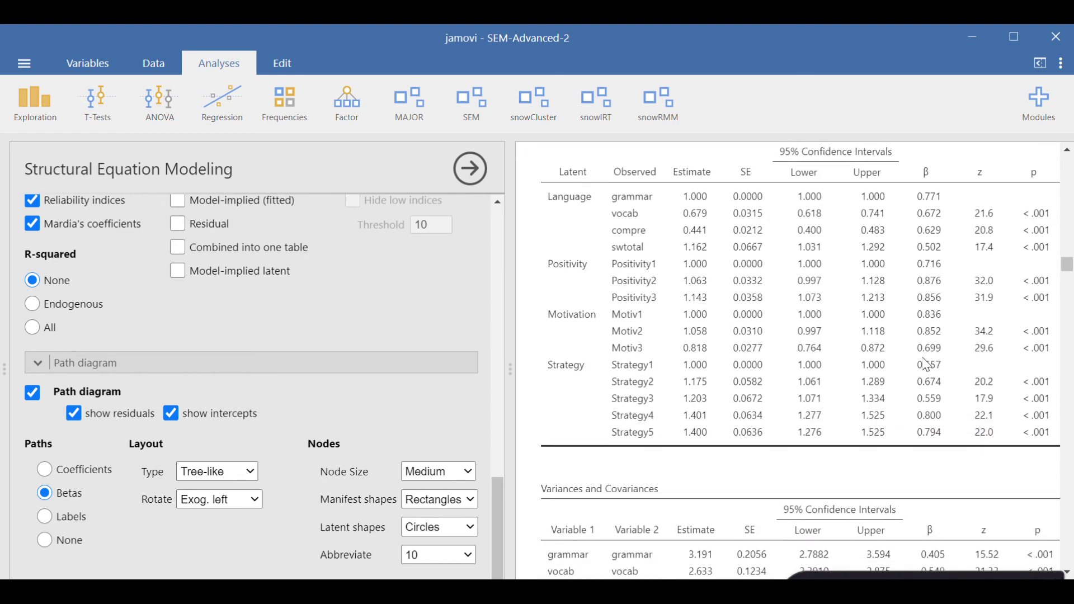
{"action": "scroll", "coordinate": [838, 414], "scroll_direction": "up", "scroll_amount": 6}
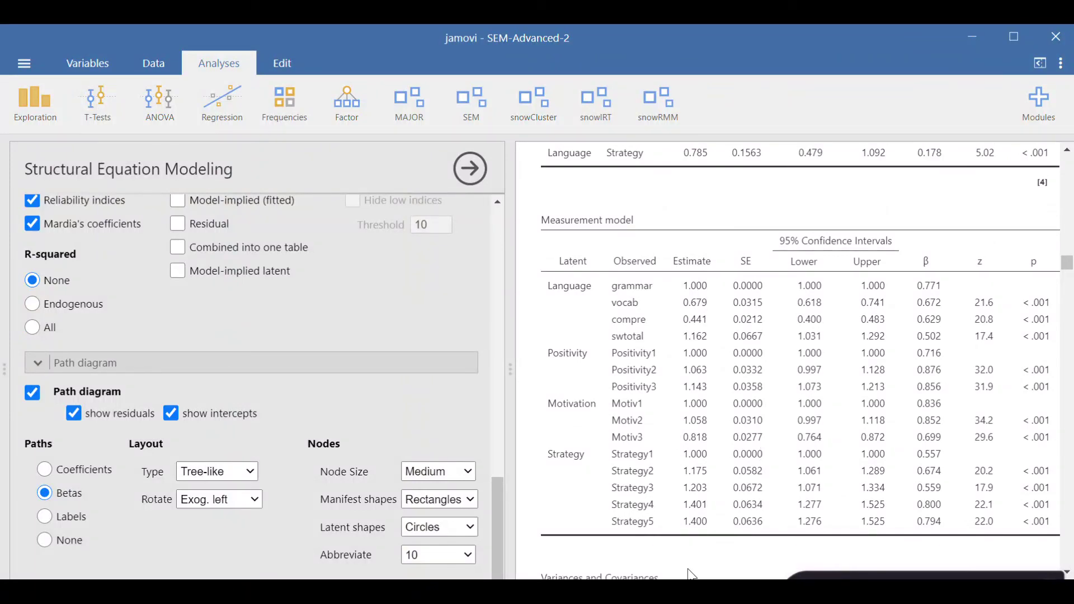
{"action": "scroll", "coordinate": [793, 364], "scroll_direction": "right", "scroll_amount": 2}
{"action": "scroll", "coordinate": [783, 364], "scroll_direction": "right", "scroll_amount": 1}
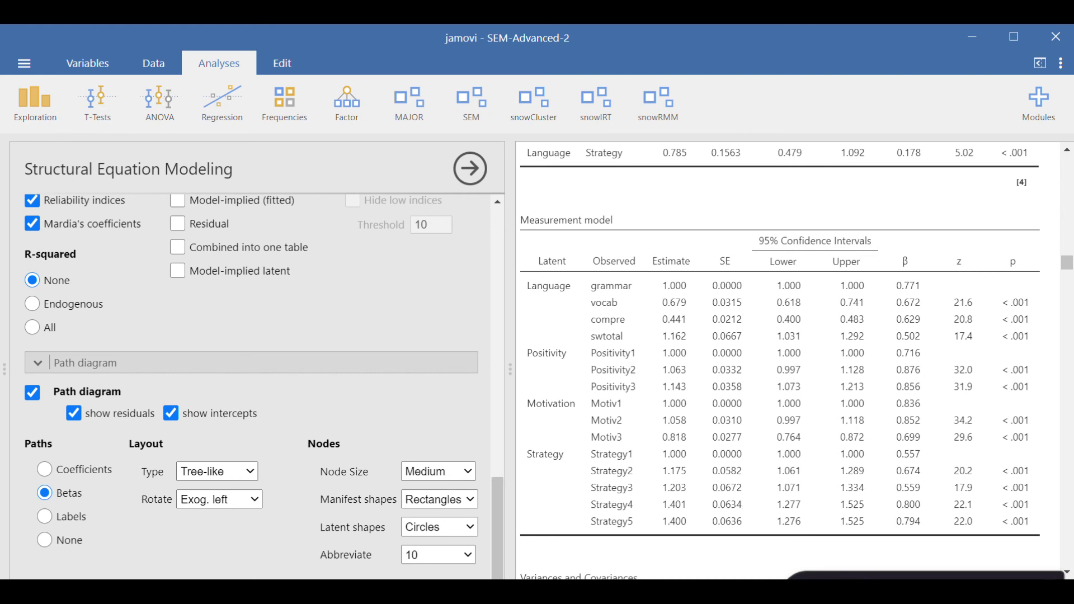
Review the full model's AVE values and Mardia's coefficients, and inspect the standardized path diagram across all latent variables
{"action": "scroll", "coordinate": [855, 324], "scroll_direction": "down", "scroll_amount": 10}
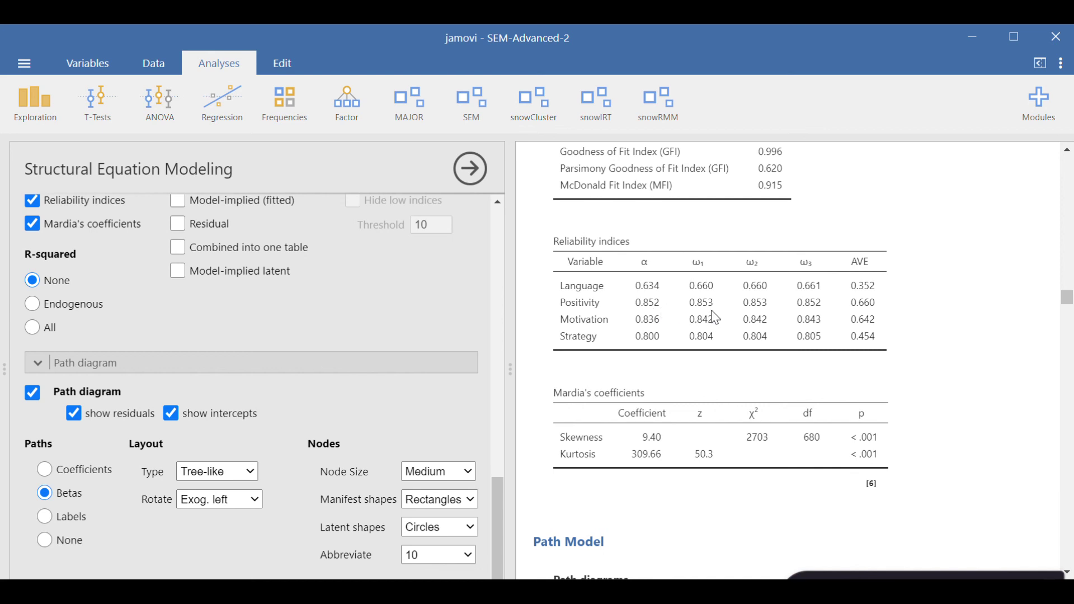
{"action": "scroll", "coordinate": [859, 363], "scroll_direction": "down", "scroll_amount": 2}
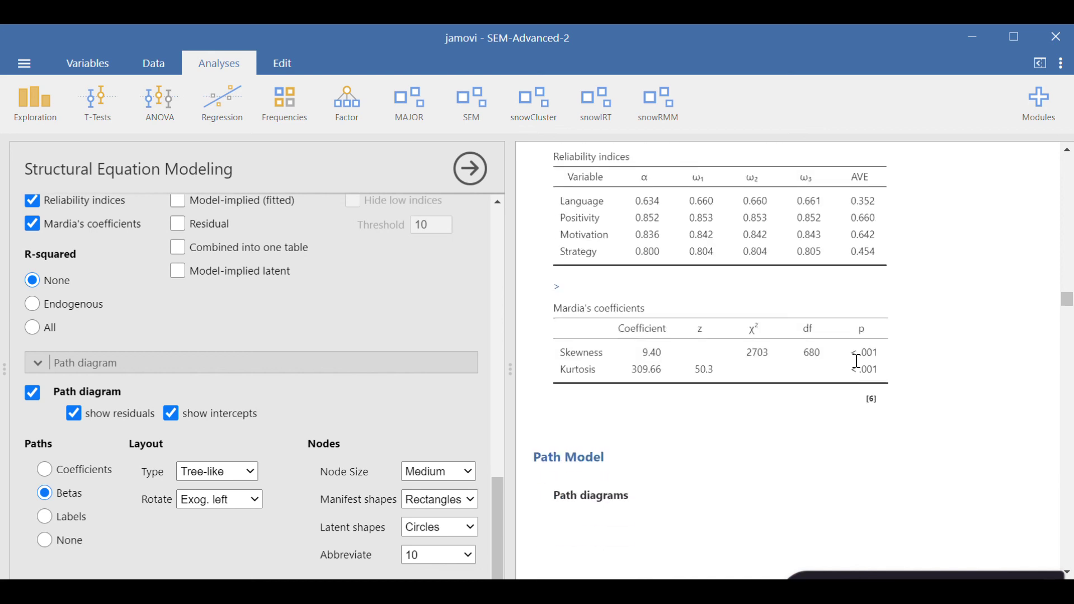
{"action": "scroll", "coordinate": [857, 363], "scroll_direction": "down", "scroll_amount": 2}
{"action": "scroll", "coordinate": [864, 386], "scroll_direction": "down", "scroll_amount": 2}
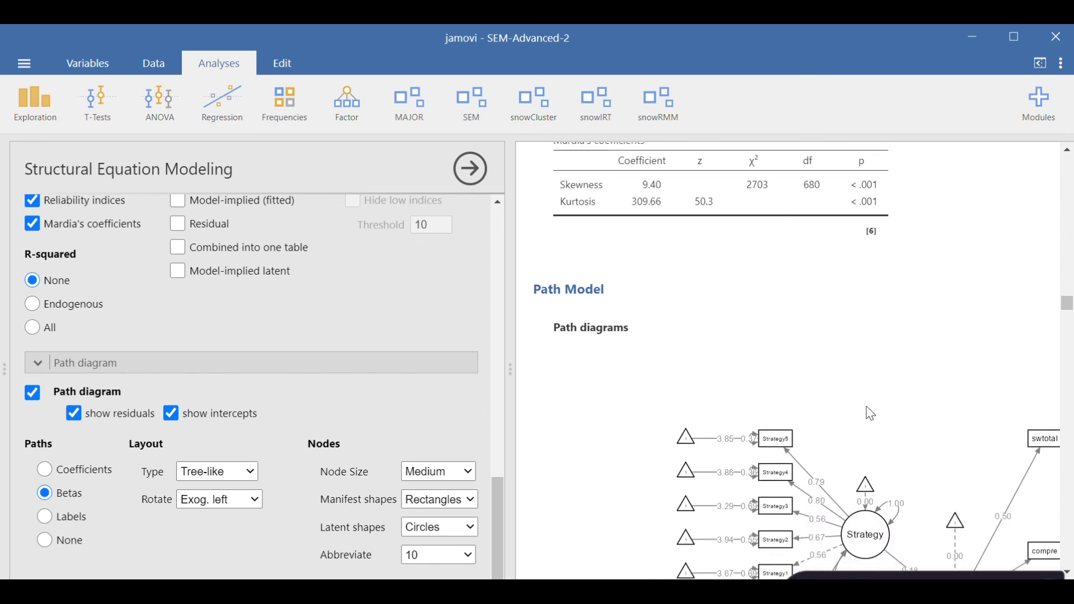
{"action": "scroll", "coordinate": [869, 413], "scroll_direction": "down", "scroll_amount": 2}
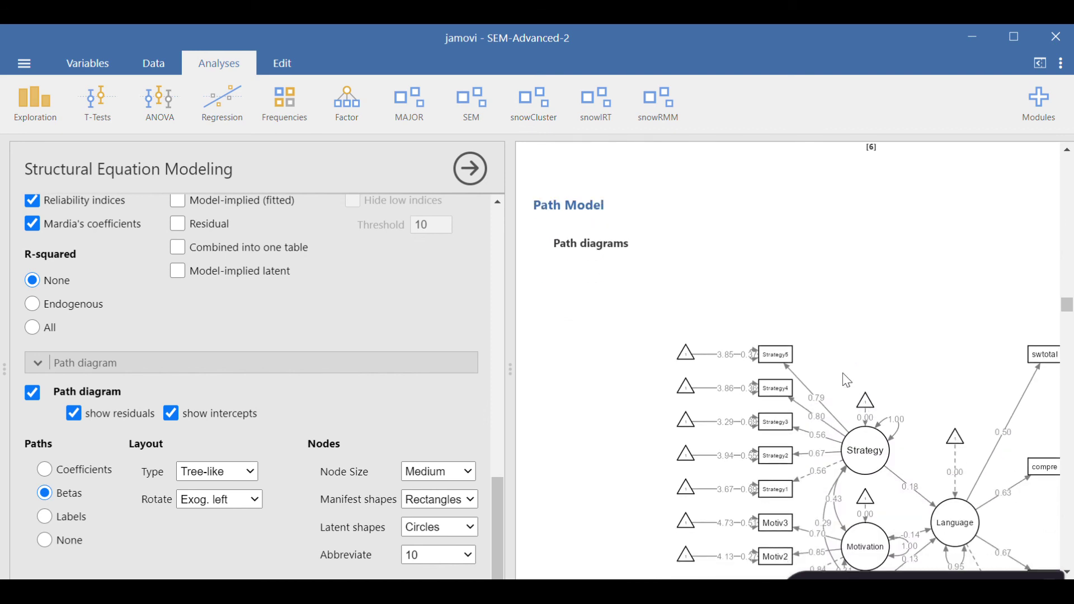
{"action": "scroll", "coordinate": [846, 385], "scroll_direction": "down", "scroll_amount": 2}
{"action": "scroll", "coordinate": [835, 431], "scroll_direction": "right", "scroll_amount": 3}
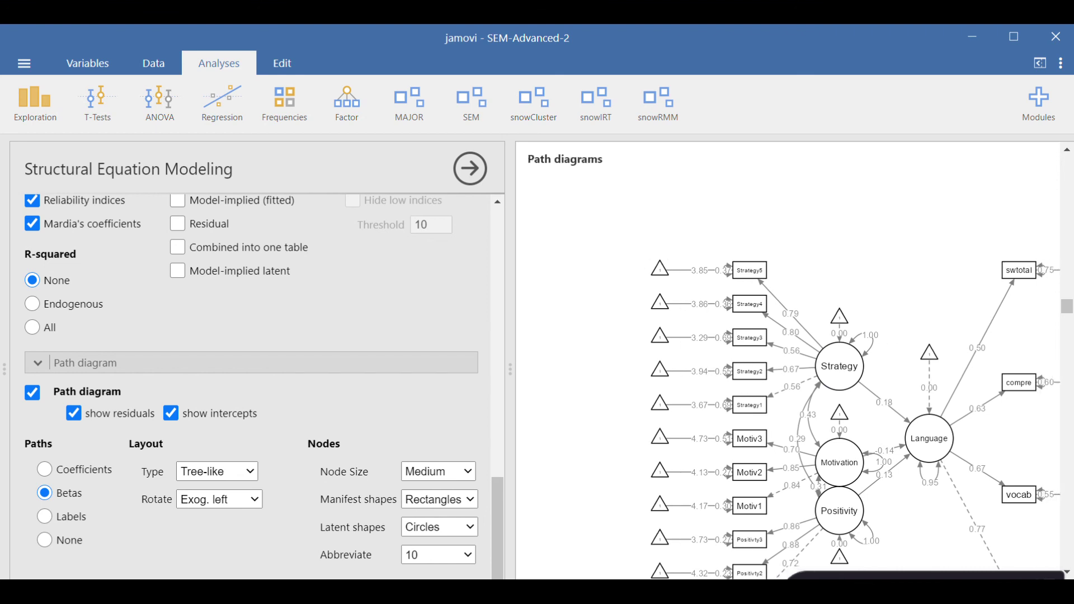
{"action": "scroll", "coordinate": [825, 465], "scroll_direction": "down", "scroll_amount": 2}
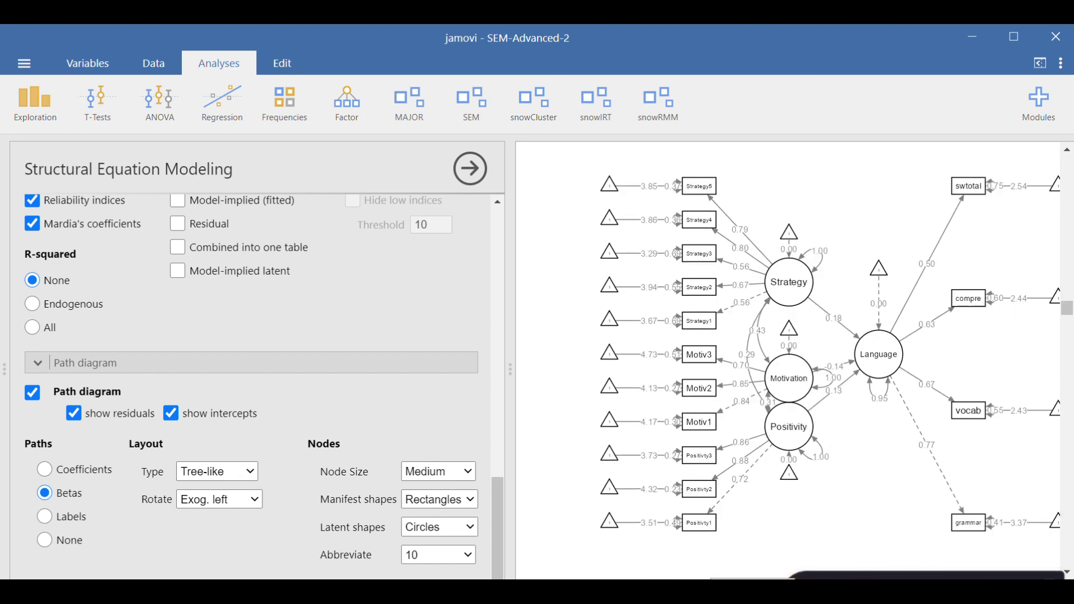
{"action": "scroll", "coordinate": [711, 445], "scroll_direction": "right", "scroll_amount": 1}
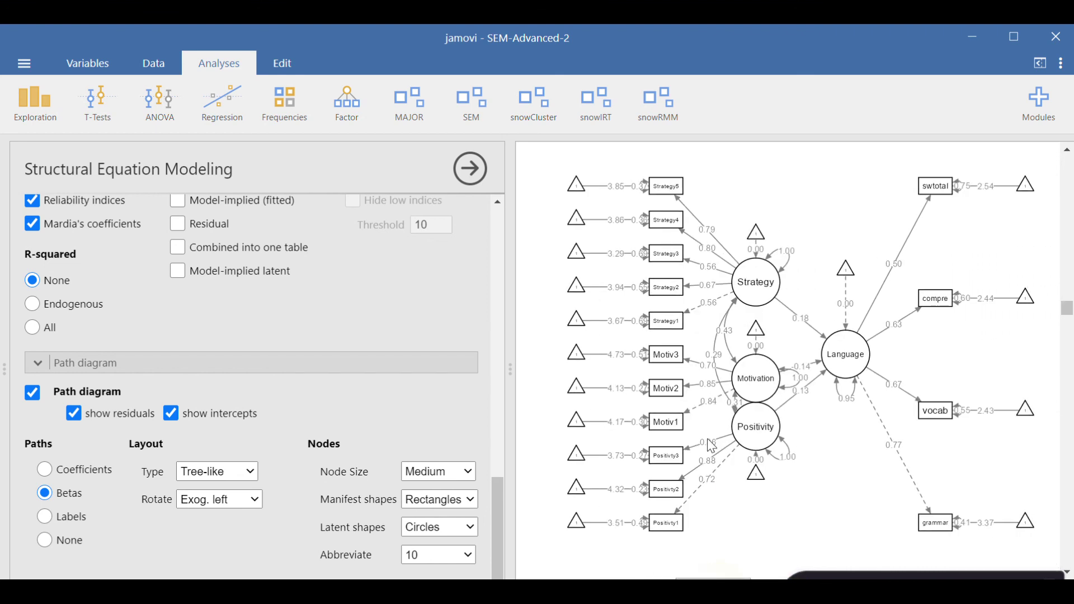